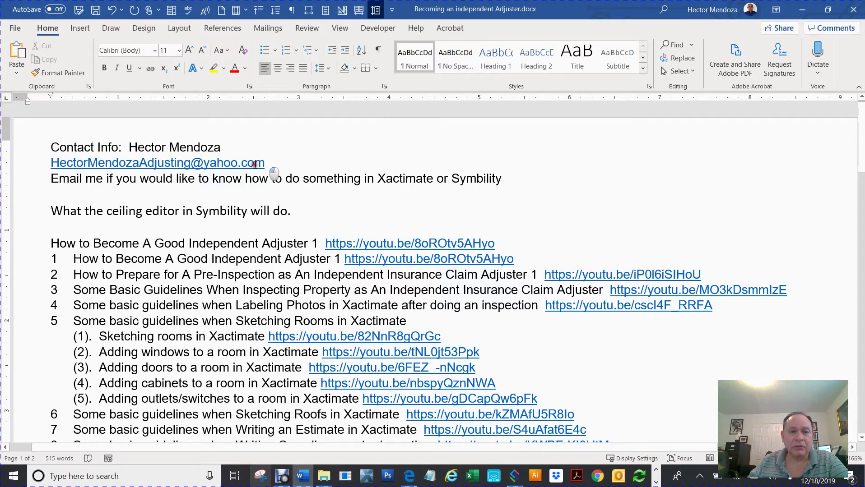
Highlight the e-mail line and the numbered list of video links, then clear the selection.
drag(271, 168, 45, 167)
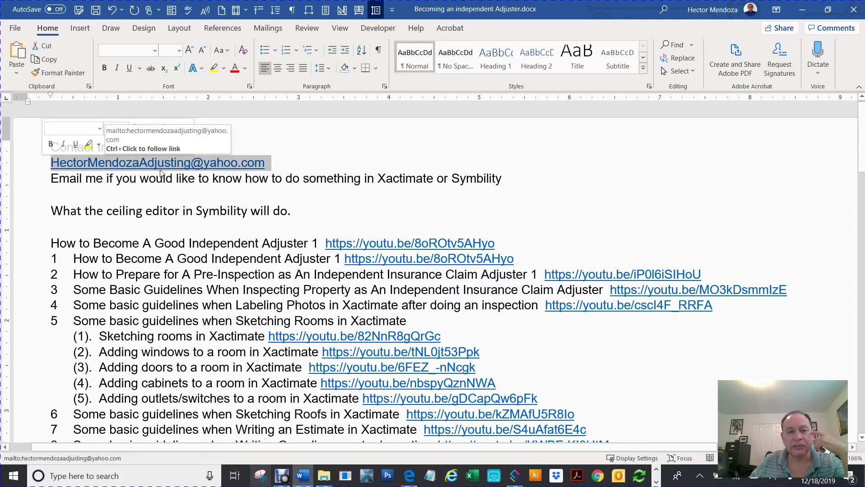
scroll(379, 208, down, 3)
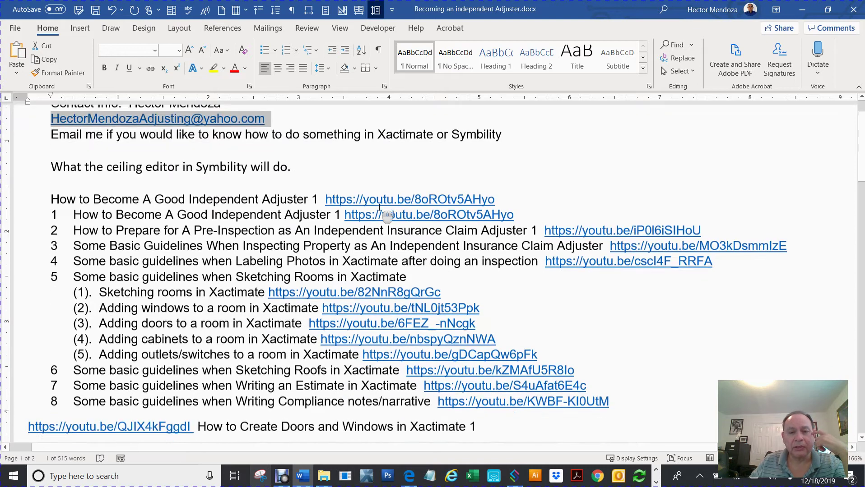
scroll(379, 207, up, 1)
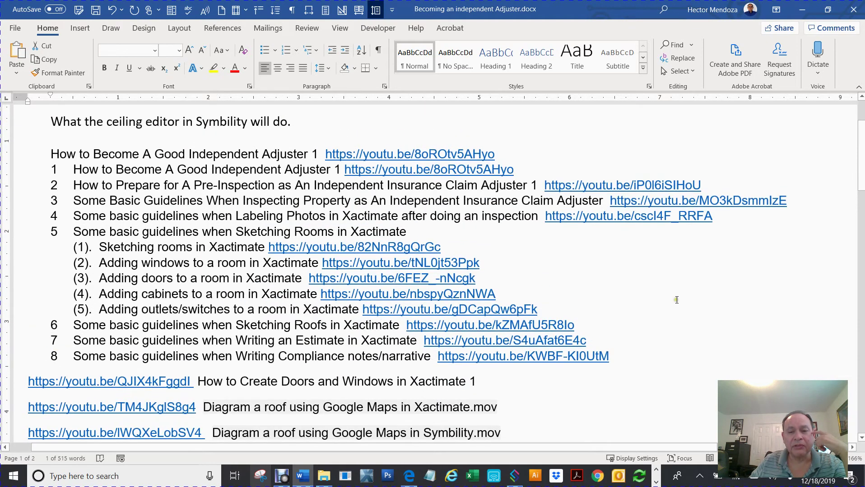
drag(616, 356, 53, 154)
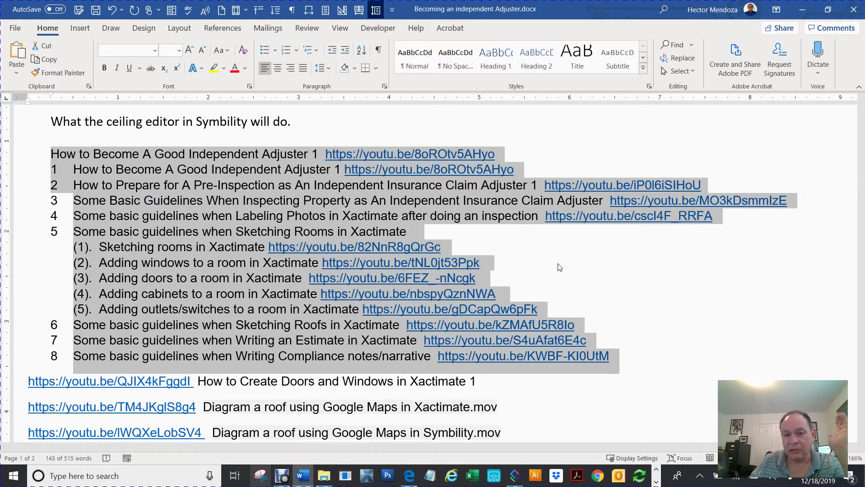
scroll(559, 268, down, 5)
scroll(560, 268, up, 1)
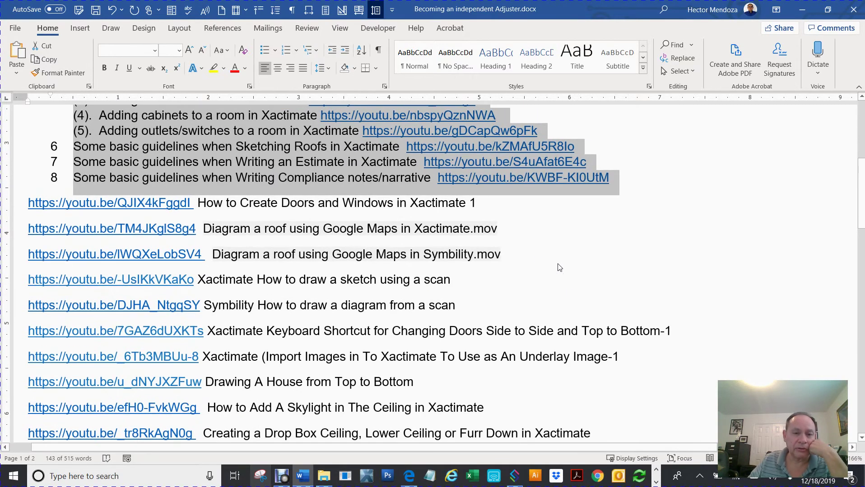
click(525, 252)
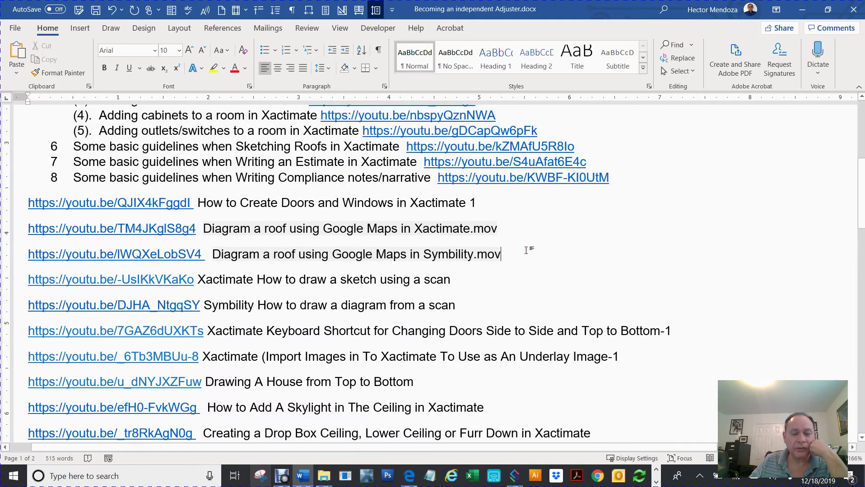
Scroll down through the rest of the tutorial link list and back up.
scroll(526, 250, down, 1)
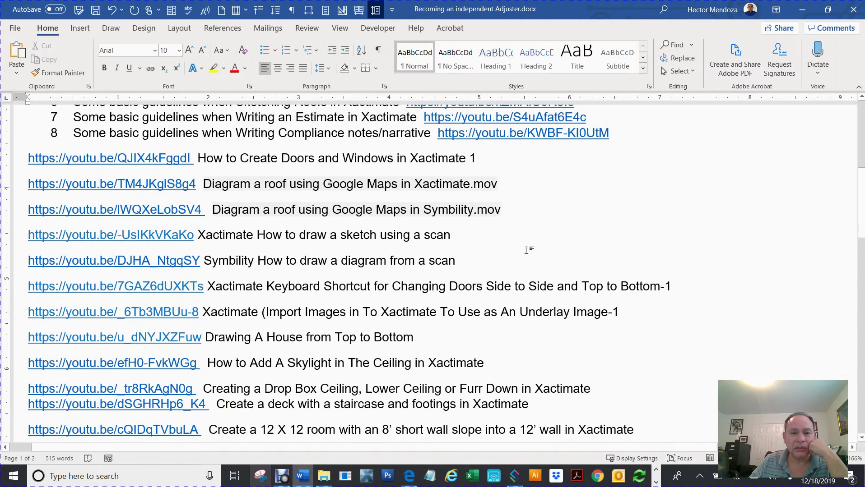
scroll(526, 250, down, 4)
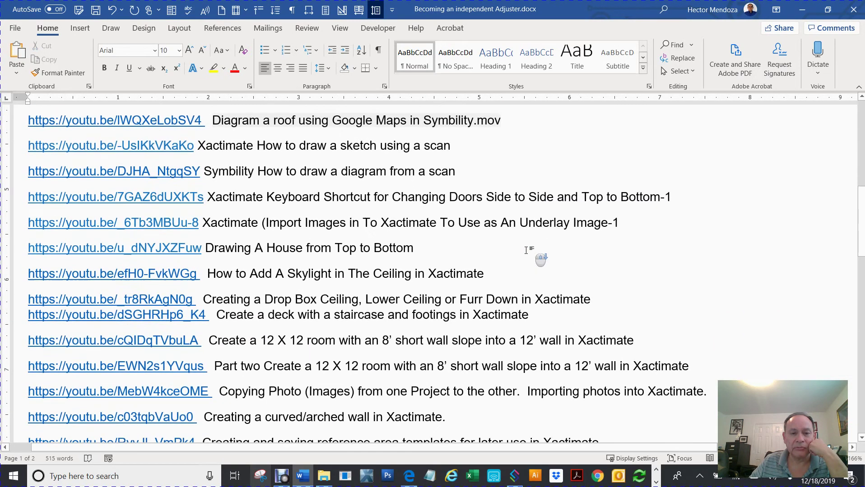
scroll(528, 251, down, 4)
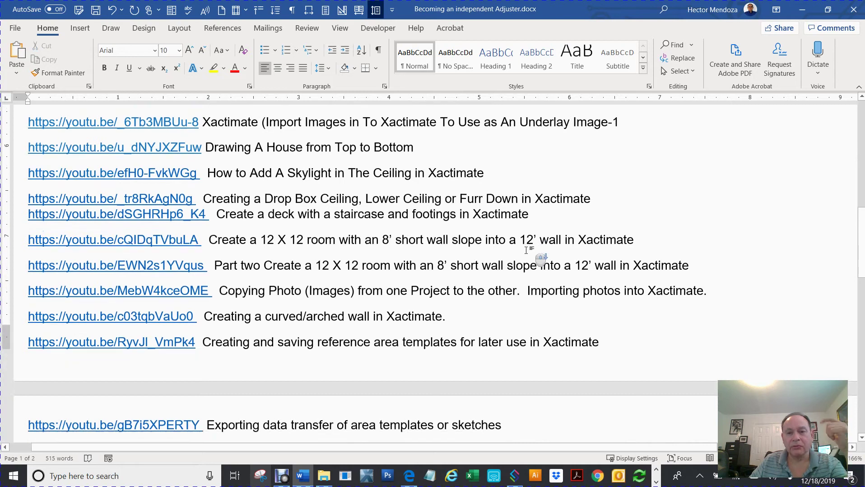
scroll(525, 251, down, 1)
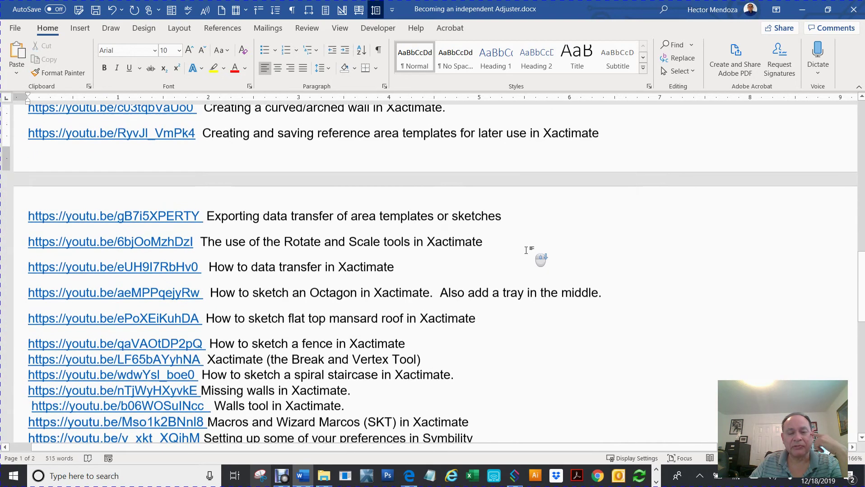
scroll(526, 250, down, 2)
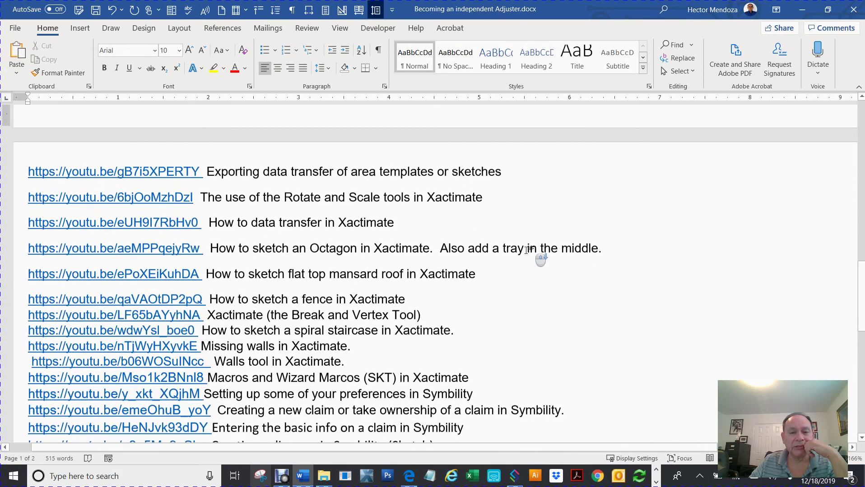
scroll(526, 251, down, 1)
scroll(526, 251, down, 1)
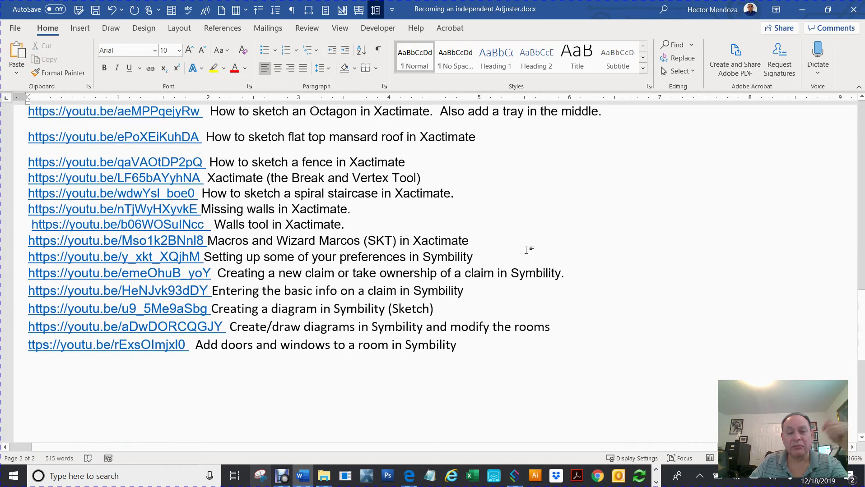
scroll(505, 317, up, 1)
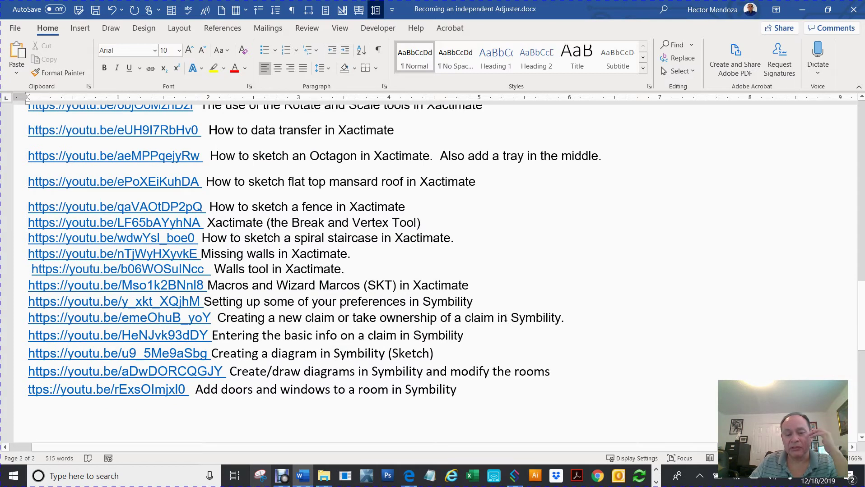
scroll(506, 317, up, 2)
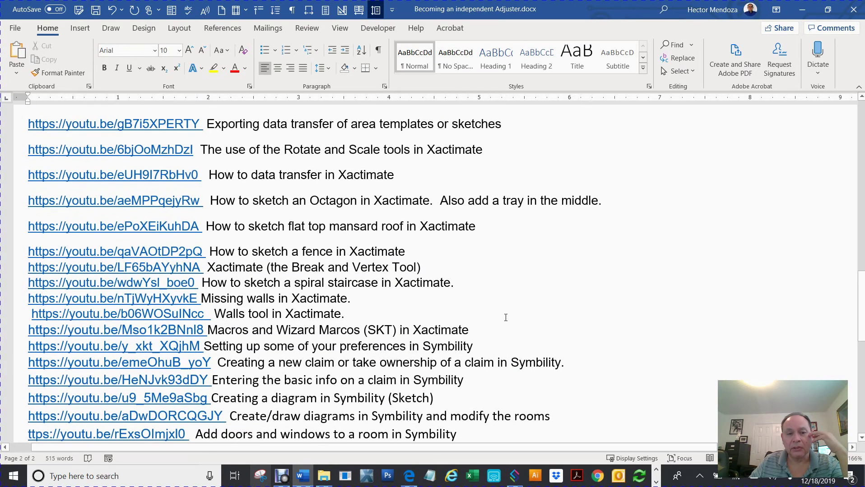
scroll(506, 318, down, 2)
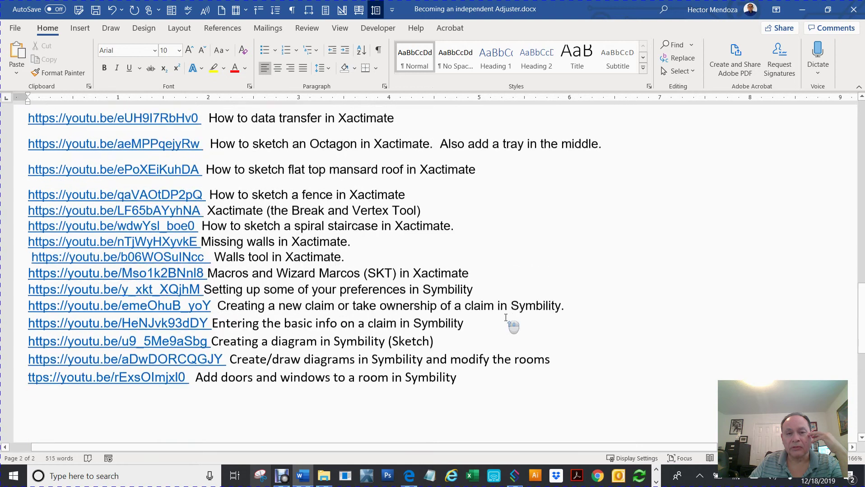
scroll(505, 317, up, 15)
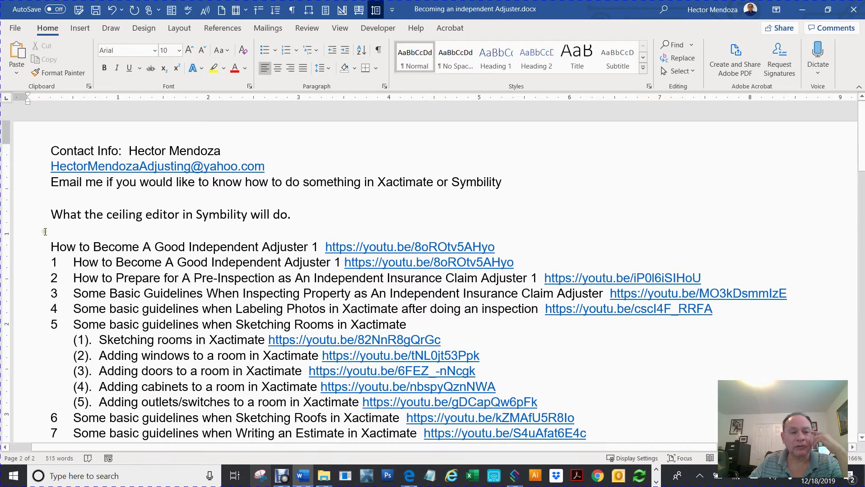
Highlight the ceiling editor line, then minimize Word to reveal the Symbility floorplan.
drag(56, 215, 293, 216)
click(312, 215)
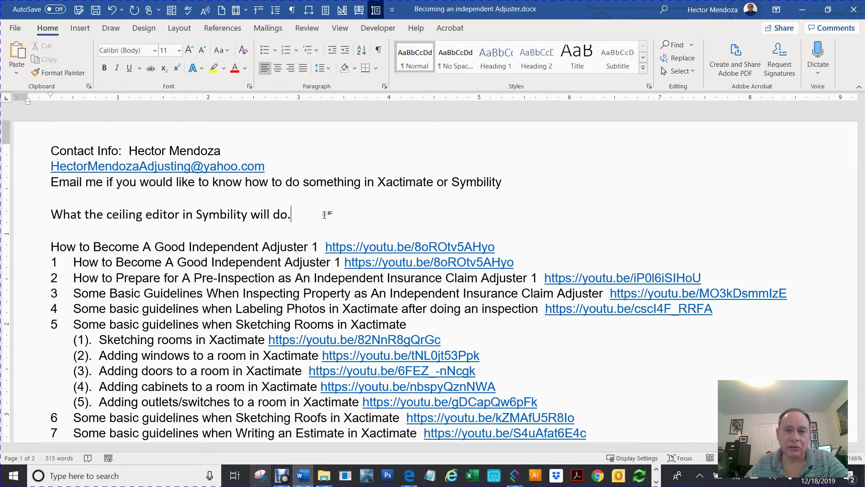
click(804, 12)
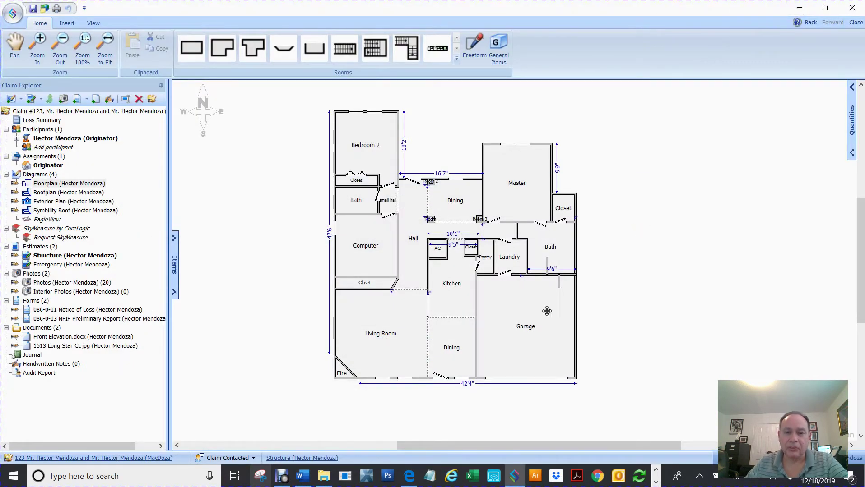
Select the Garage room, zoom the floorplan, and launch the Garage's Ceiling Editor.
click(527, 321)
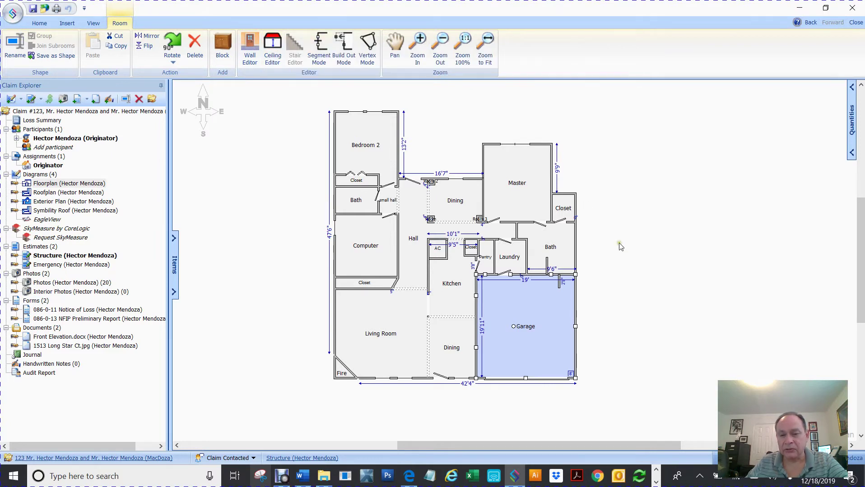
scroll(619, 246, up, 1)
scroll(646, 288, up, 3)
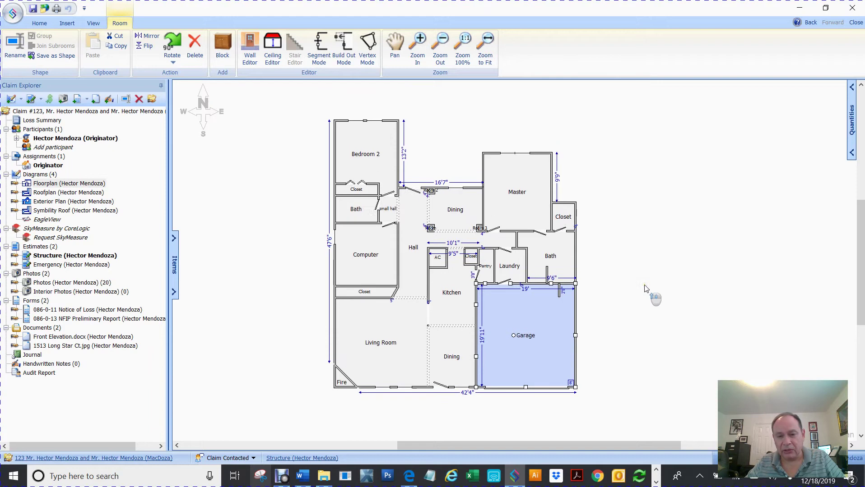
scroll(645, 288, down, 1)
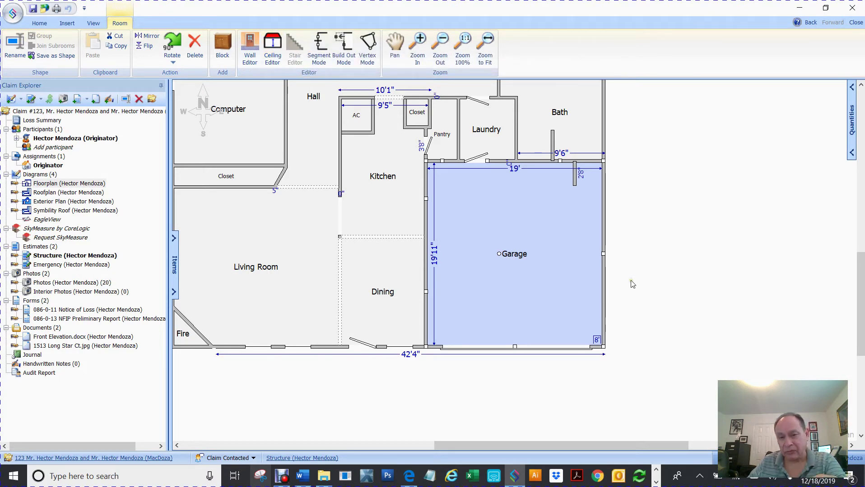
click(271, 43)
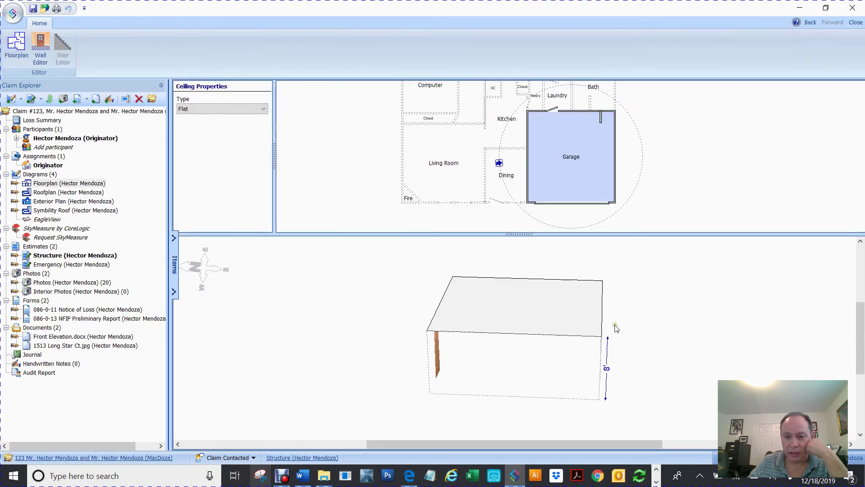
Orbit the Garage's flat 8' ceiling to its front, right side and garage door, then list ceiling types.
mouse_move(577, 320)
mouse_down()
mouse_move(429, 321)
mouse_move(669, 335)
mouse_move(729, 327)
mouse_up()
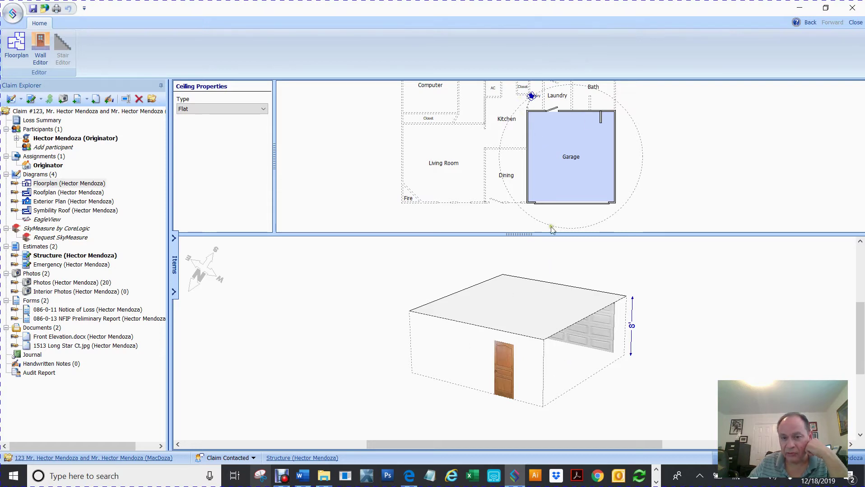
mouse_move(474, 342)
mouse_down()
mouse_move(706, 352)
mouse_move(768, 343)
mouse_up()
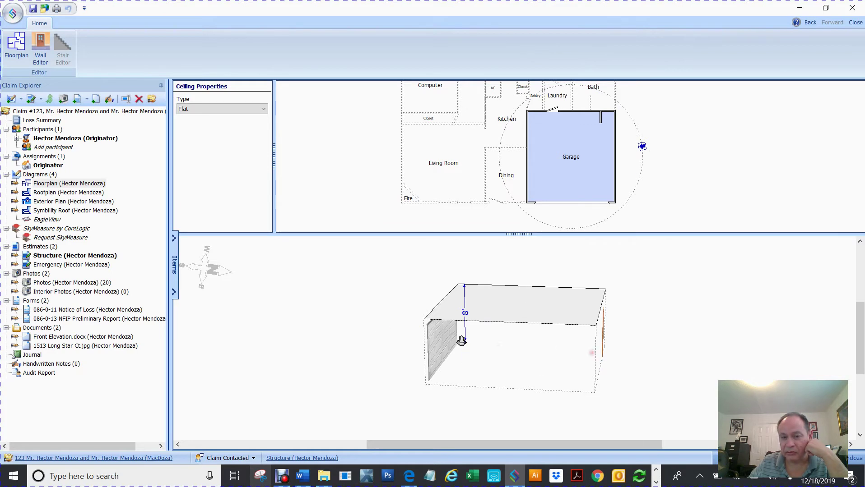
mouse_move(463, 343)
mouse_down()
mouse_move(644, 349)
mouse_move(694, 332)
mouse_move(707, 344)
mouse_move(493, 351)
mouse_move(498, 358)
mouse_up()
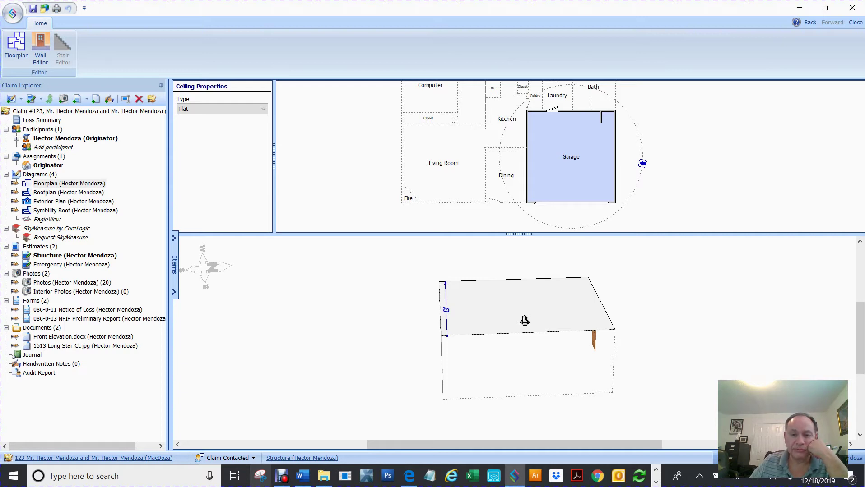
click(263, 109)
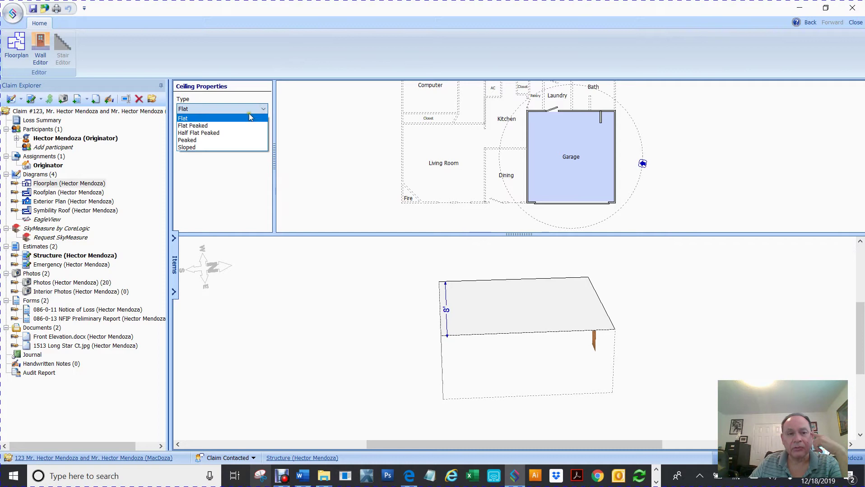
Change the garage ceiling to Sloped and orbit to face the front wall.
click(194, 148)
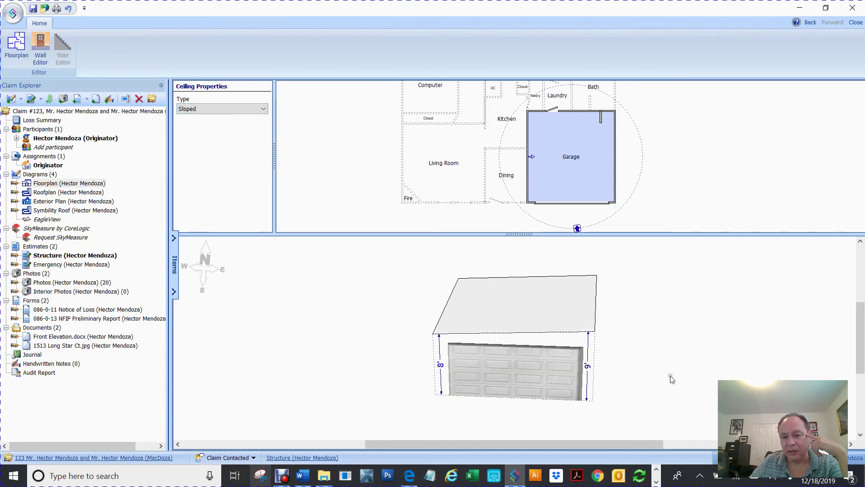
drag(550, 313, 564, 263)
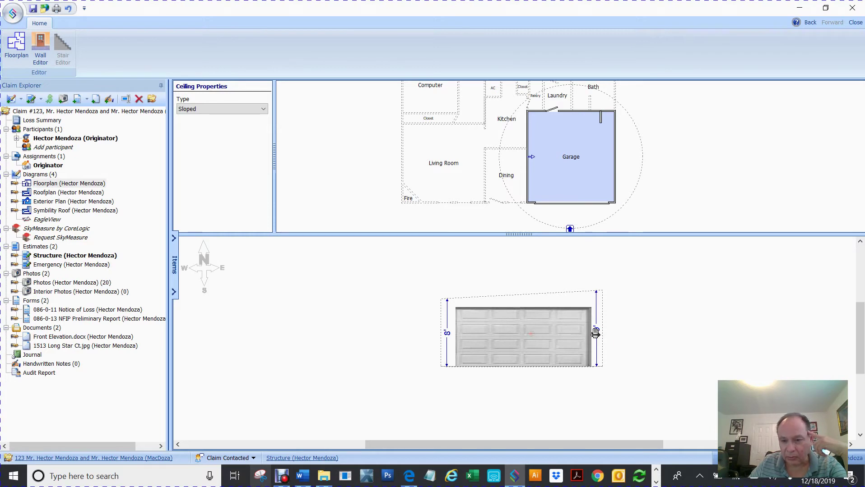
mouse_move(601, 342)
mouse_down()
mouse_move(602, 352)
mouse_move(594, 330)
mouse_up()
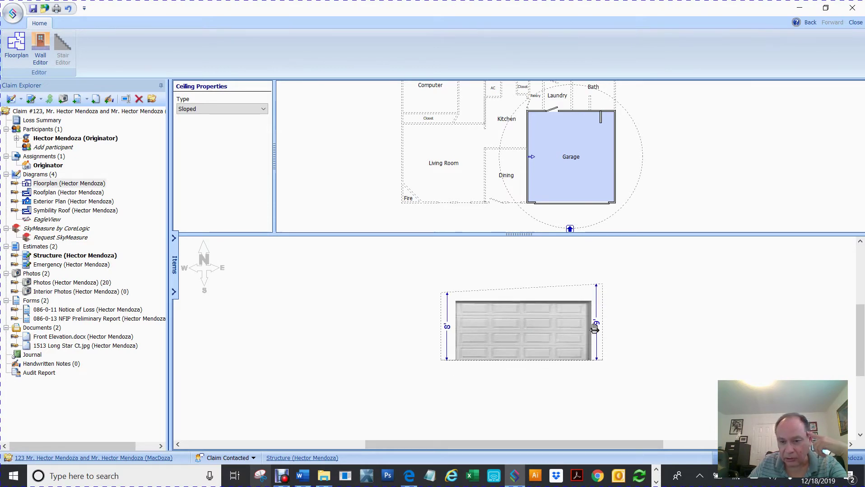
Enter 12' for the right wall and the 18' wall, applying the ceiling height where possible.
click(594, 328)
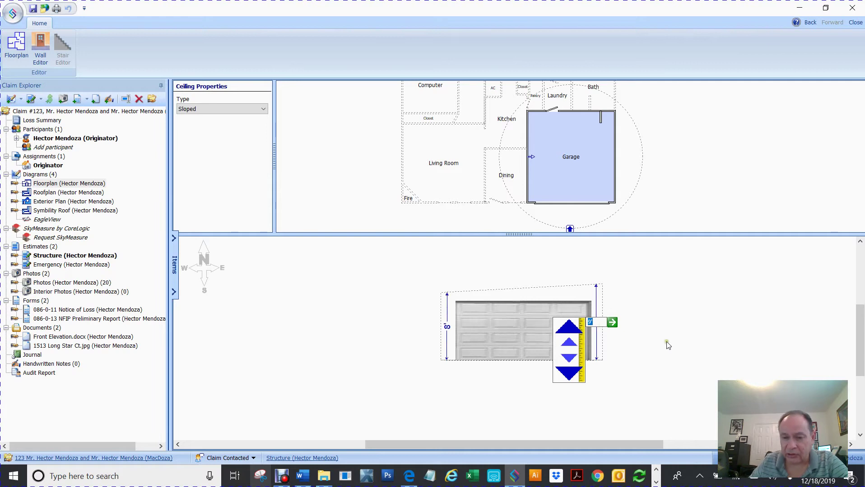
text(12)
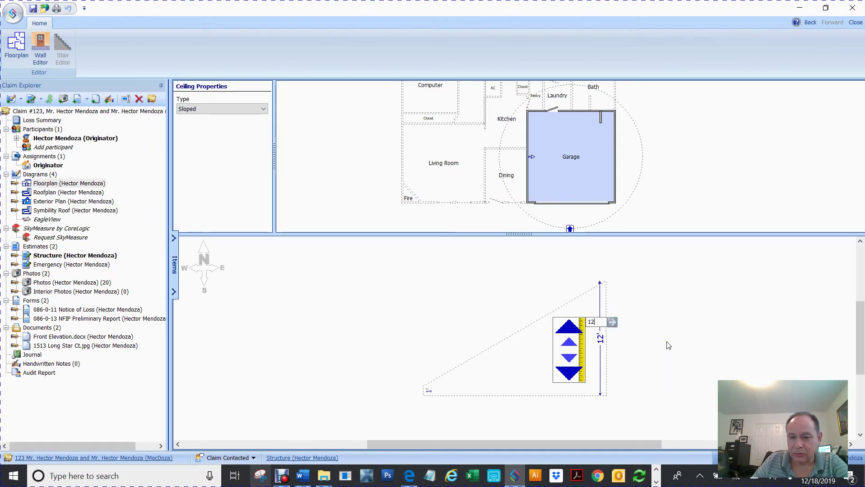
key(Return)
click(398, 249)
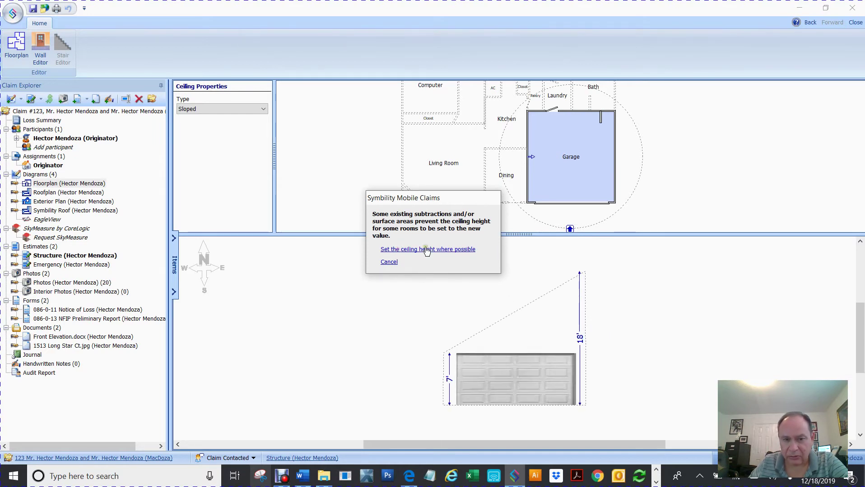
click(389, 263)
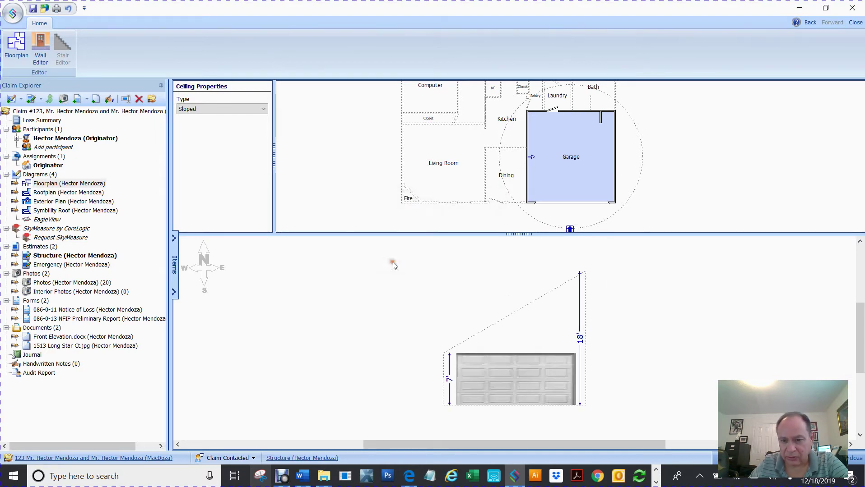
click(580, 341)
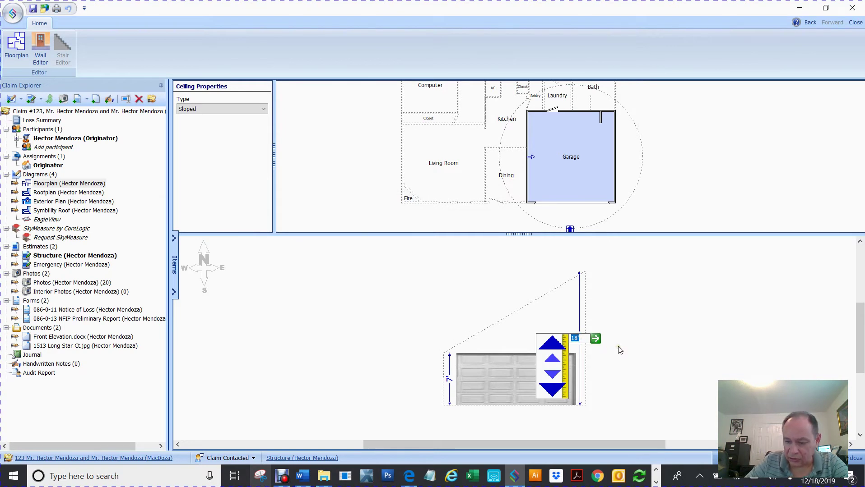
text(12)
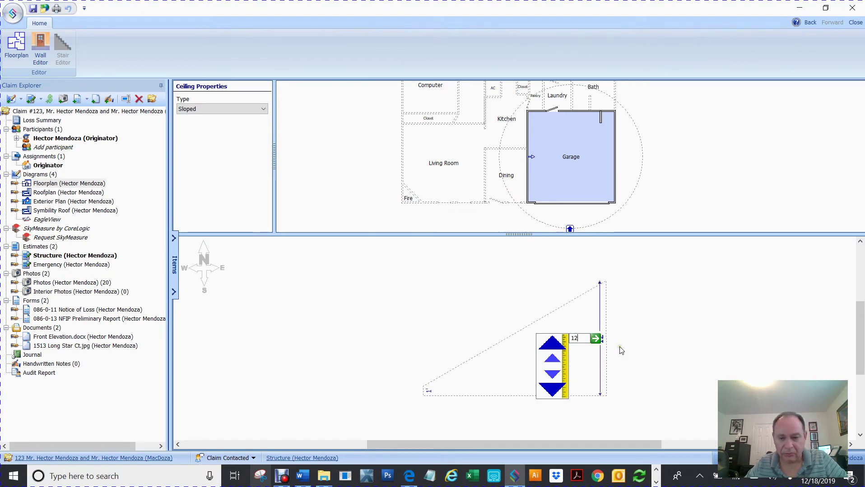
key(Return)
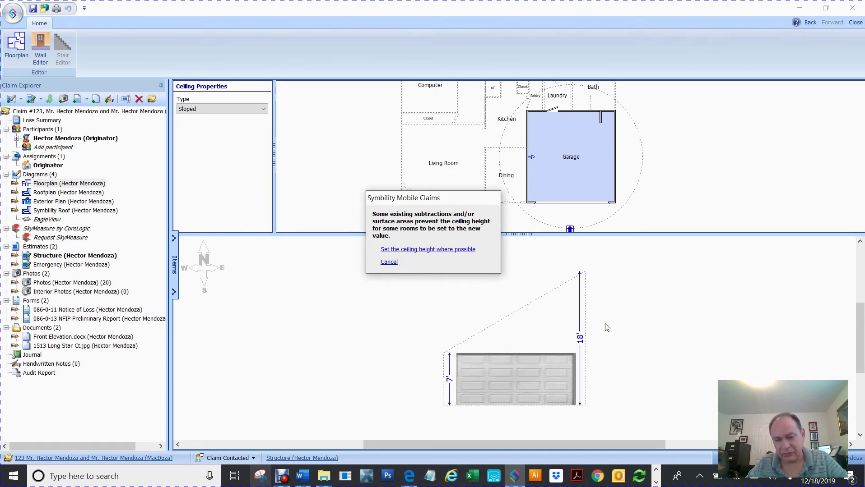
Cancel the 12' height change, keeping the garage ceiling sloped from 7' to 18'.
click(384, 262)
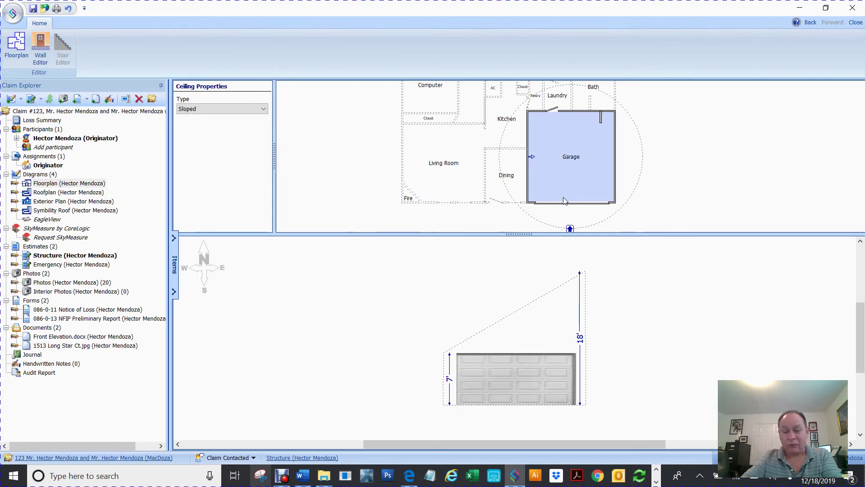
Back on the floorplan, delete the garage door from the Garage's bottom wall.
click(16, 45)
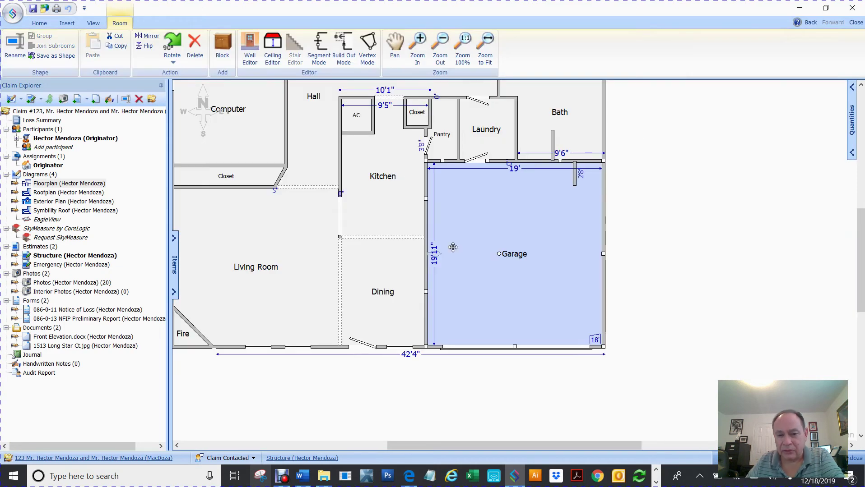
click(495, 350)
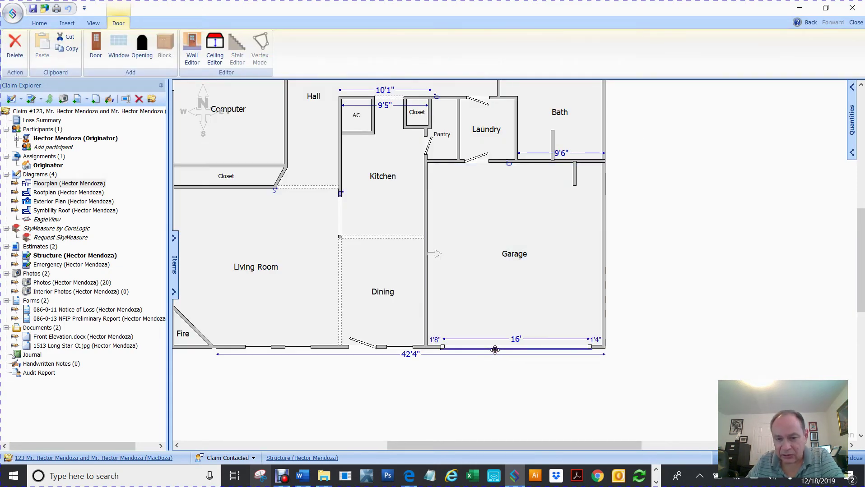
key(Delete)
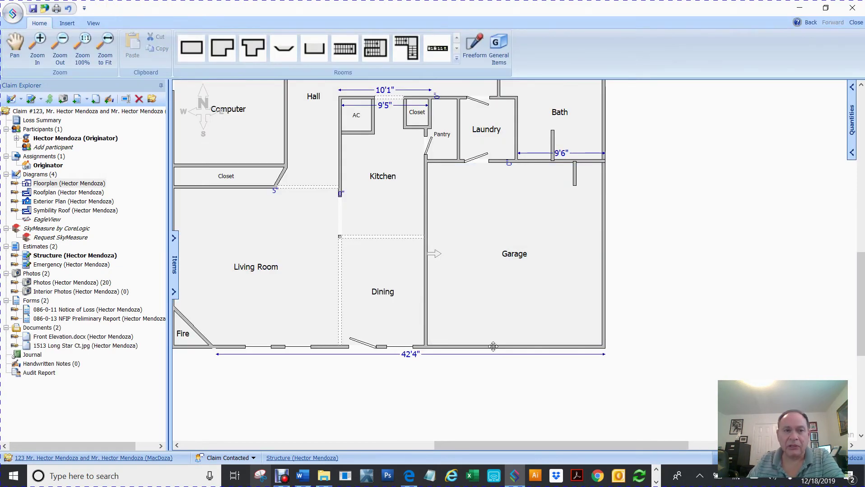
Reopen the Garage's Ceiling Editor and start editing the 18' wall height.
click(483, 281)
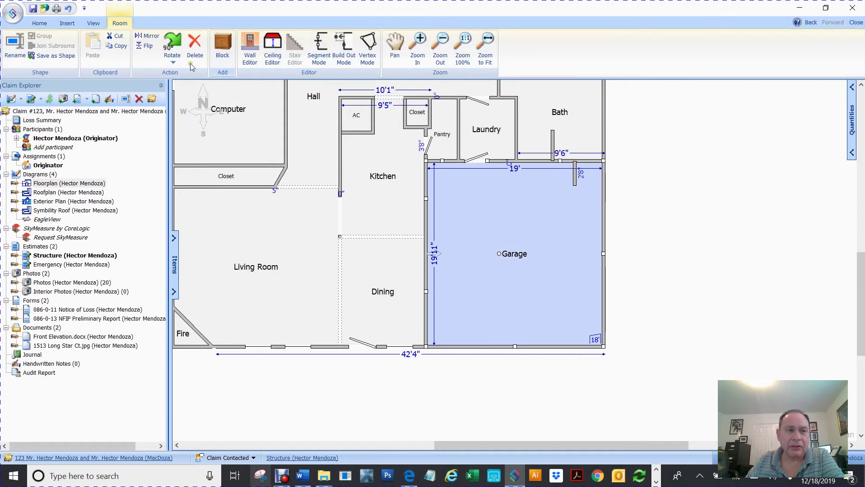
click(273, 47)
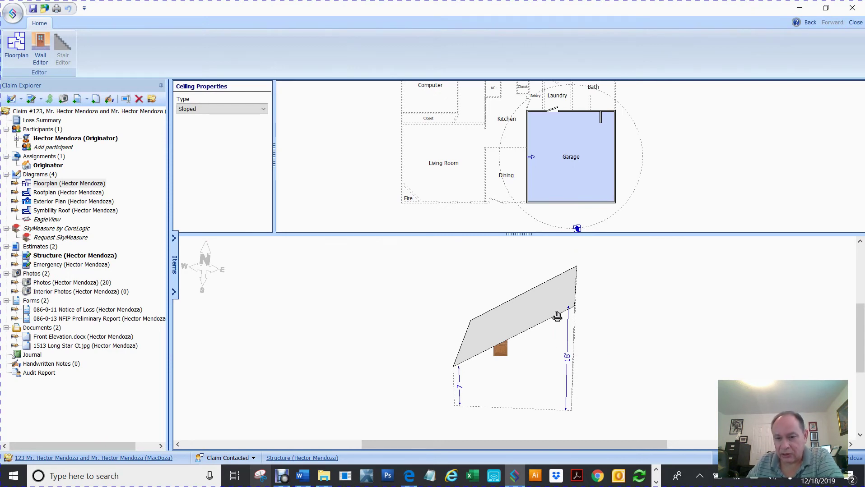
click(567, 357)
Enter 12' for the tall wall, apply the ceiling height where possible, and close the warning.
text(12)
key(Return)
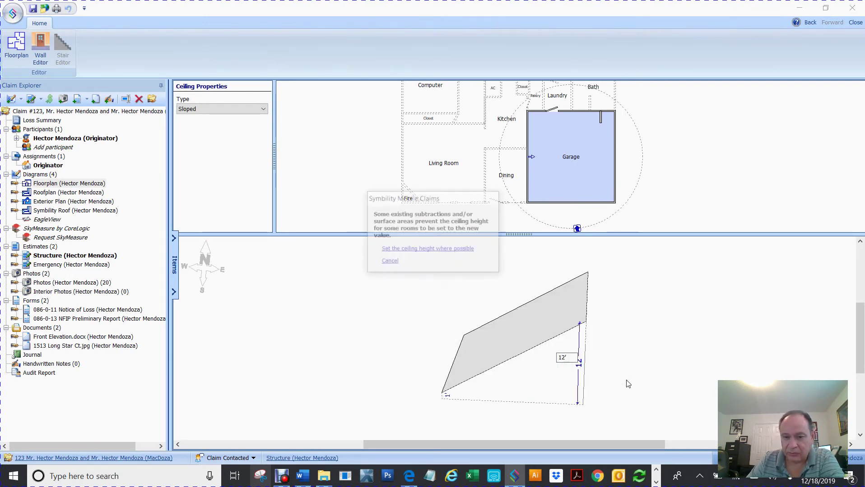
click(407, 251)
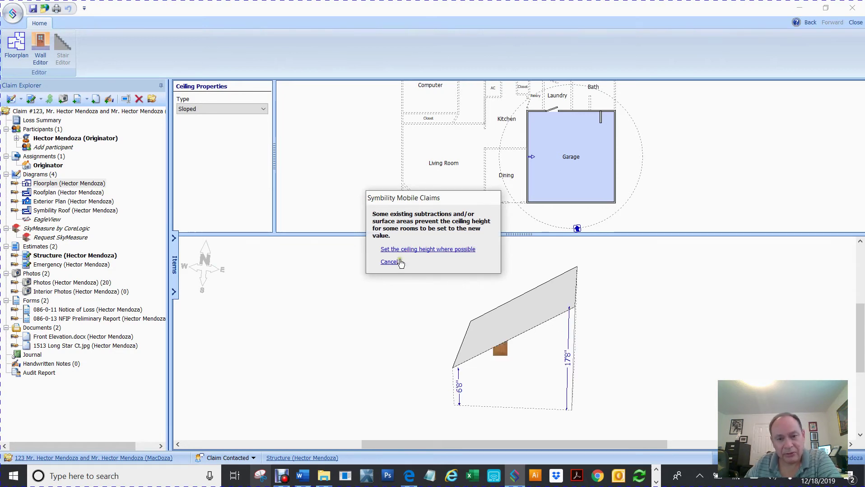
click(391, 263)
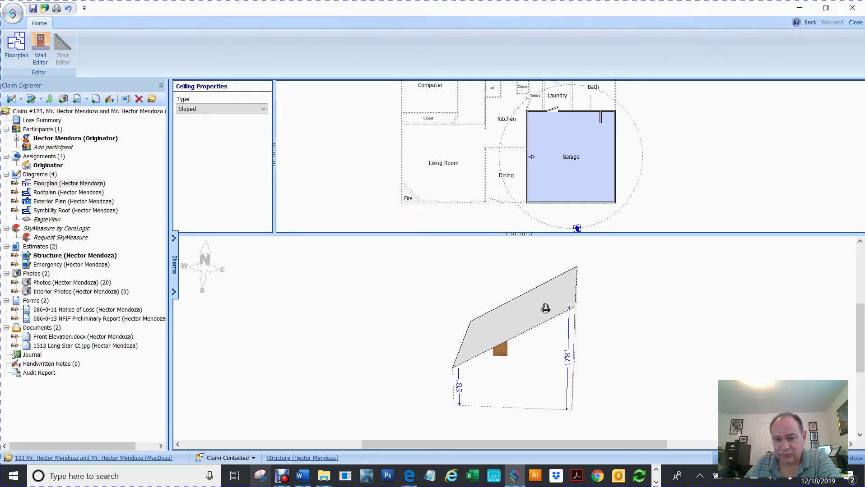
scroll(695, 361, down, 3)
scroll(695, 361, down, 1)
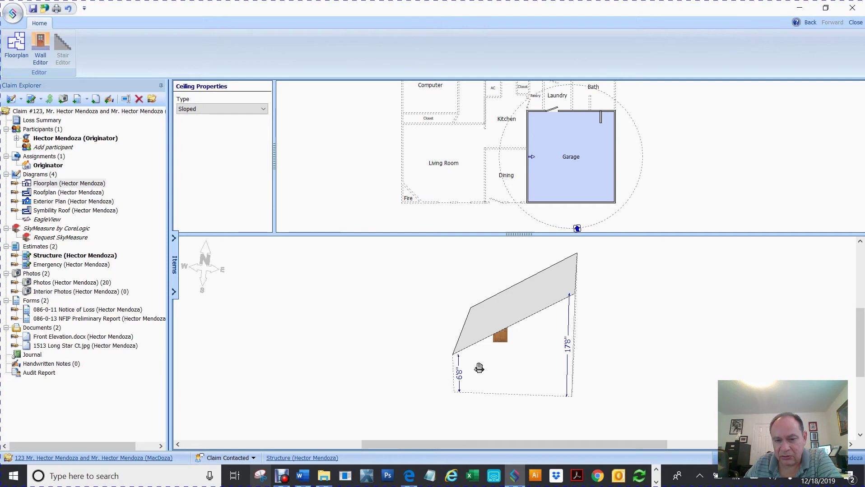
Set the left wall to 10' and try 12' on the right, then cancel.
click(458, 380)
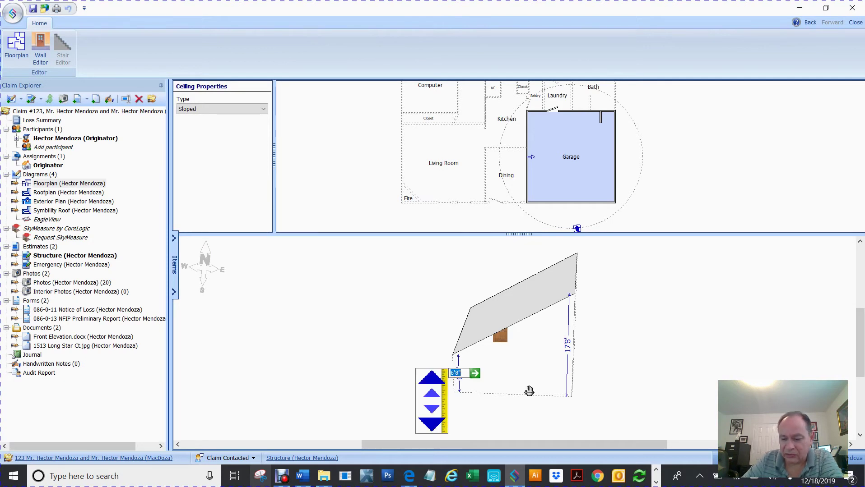
text(10)
key(Return)
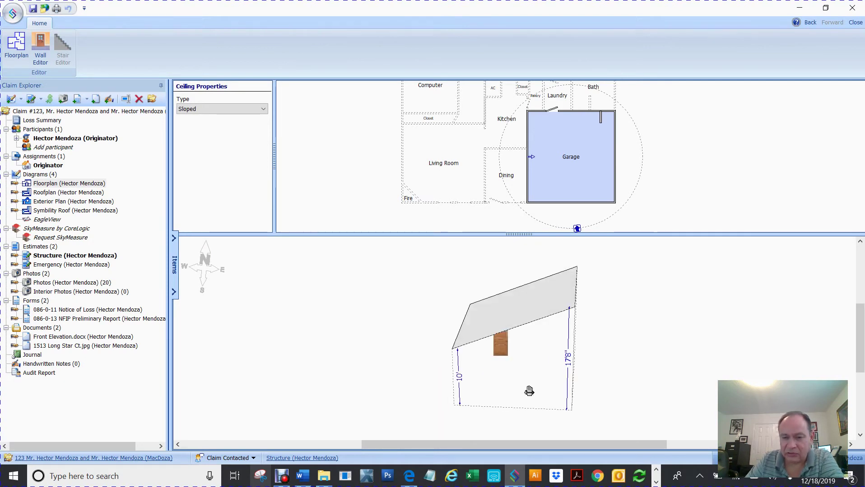
click(568, 359)
text(12)
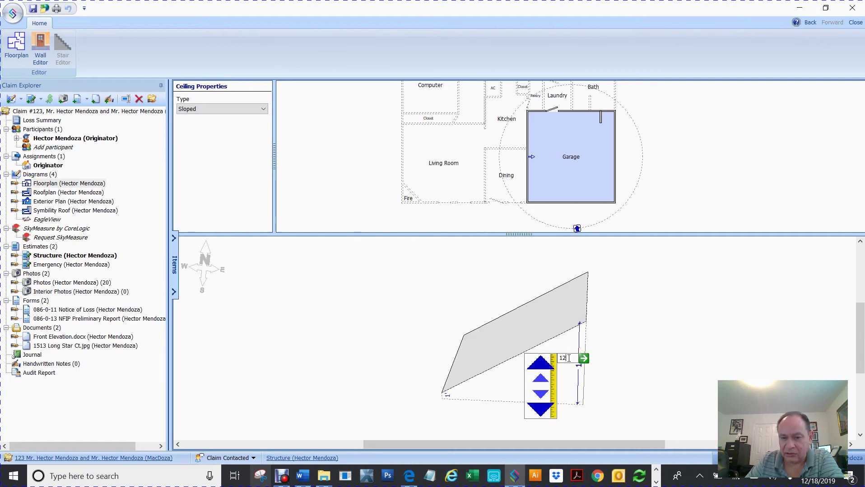
key(Return)
click(402, 249)
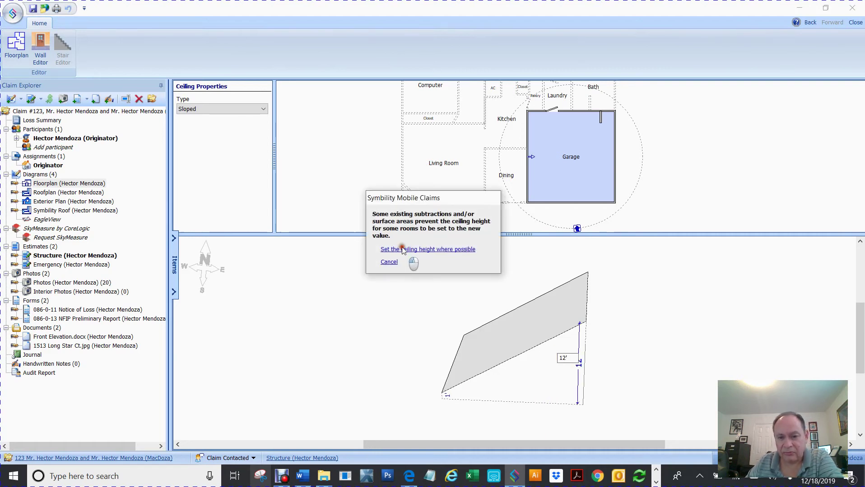
click(702, 334)
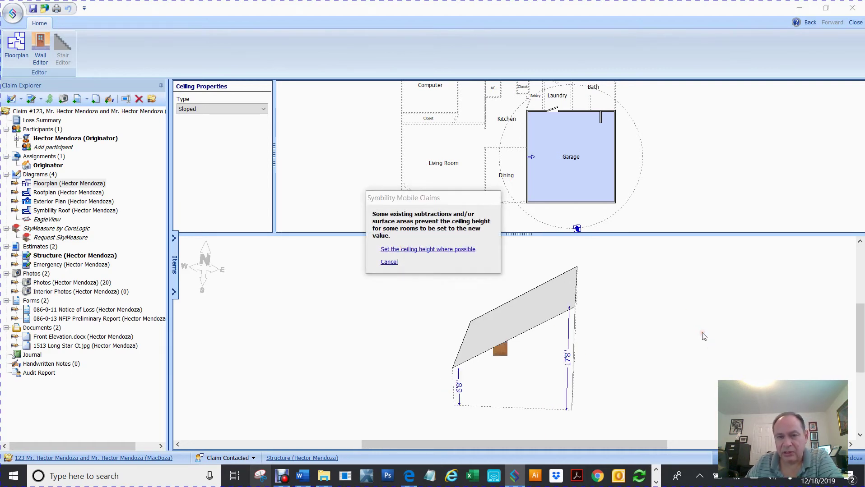
click(390, 262)
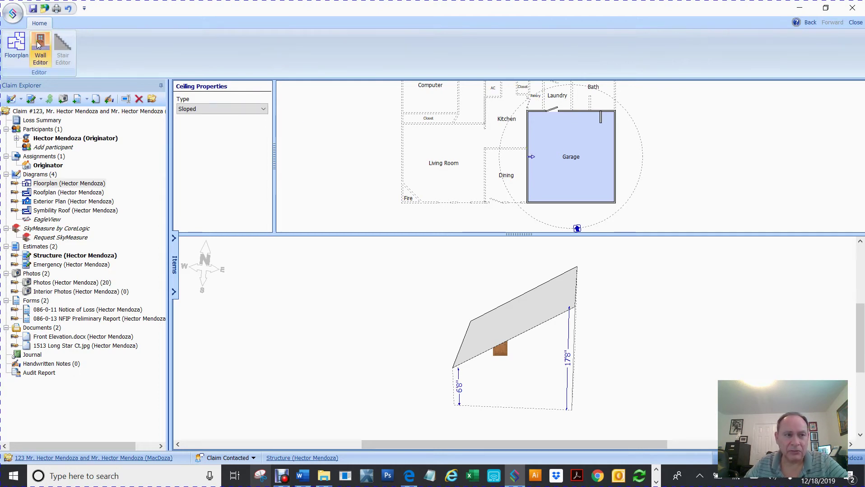
Return to the zoomed-out whole-house floorplan, clear the Garage selection, and choose the rectangle room shape.
click(17, 46)
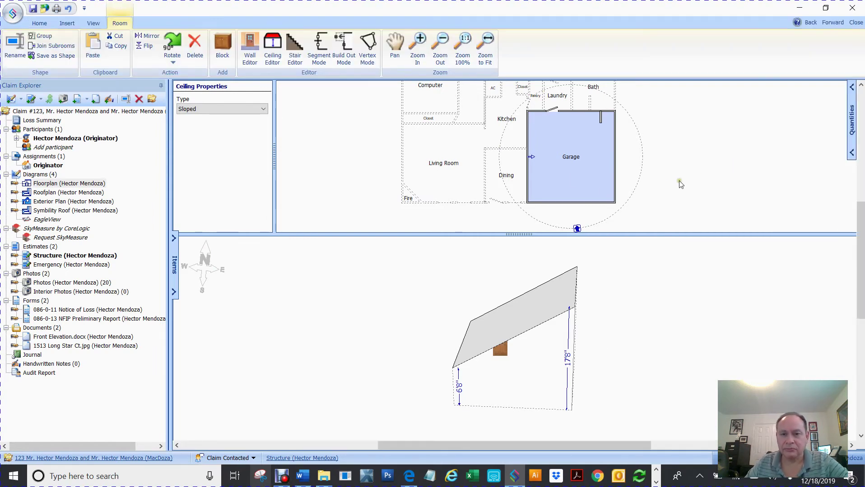
scroll(634, 226, up, 3)
scroll(634, 226, down, 2)
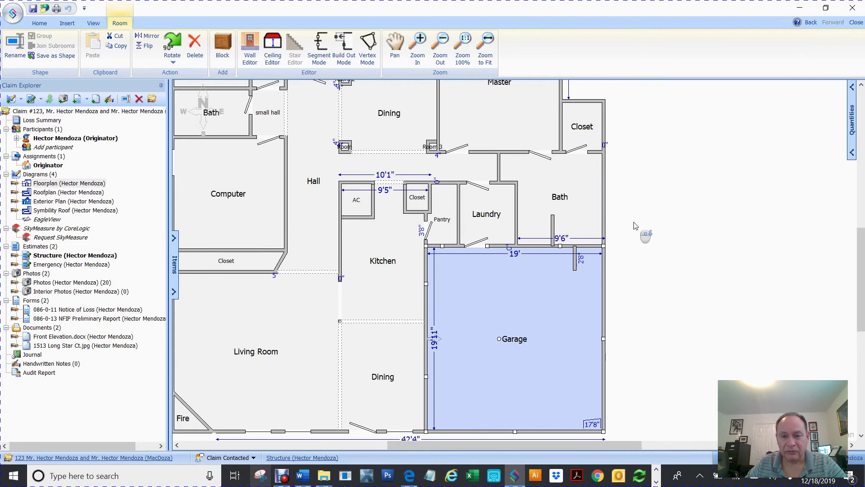
scroll(634, 225, down, 2)
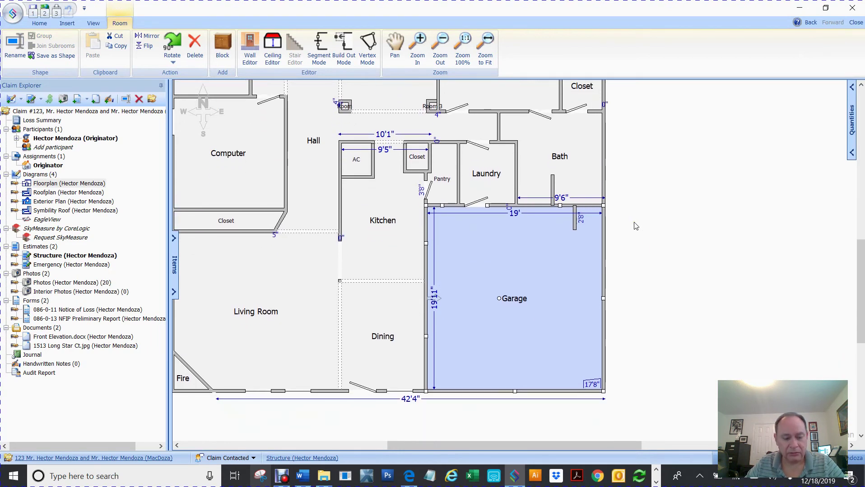
scroll(634, 226, down, 5)
click(650, 241)
scroll(651, 244, up, 2)
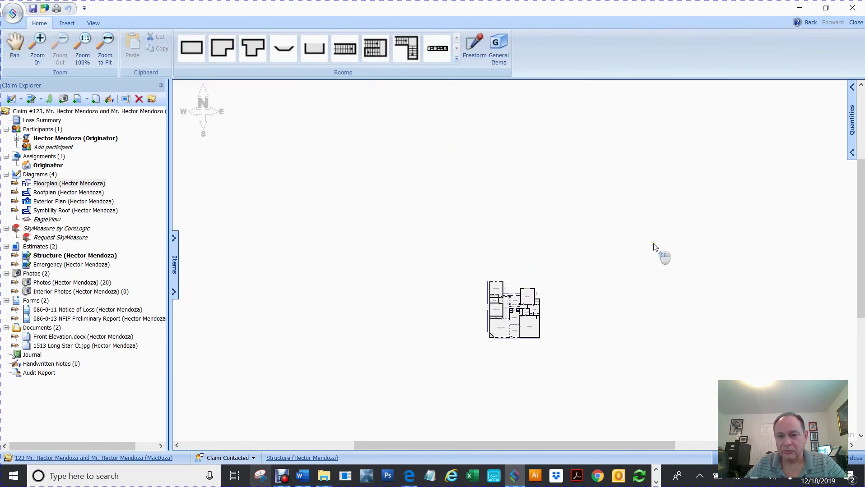
scroll(652, 245, down, 2)
scroll(653, 246, up, 1)
scroll(655, 246, up, 2)
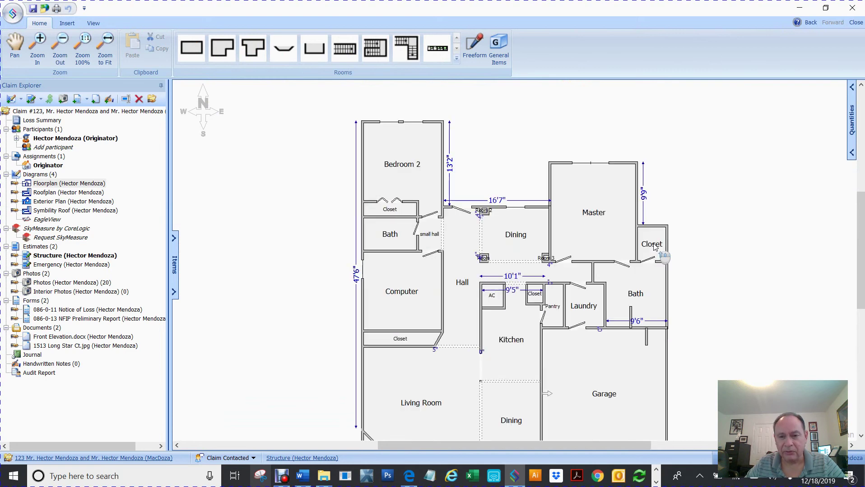
scroll(654, 248, down, 2)
scroll(654, 248, up, 1)
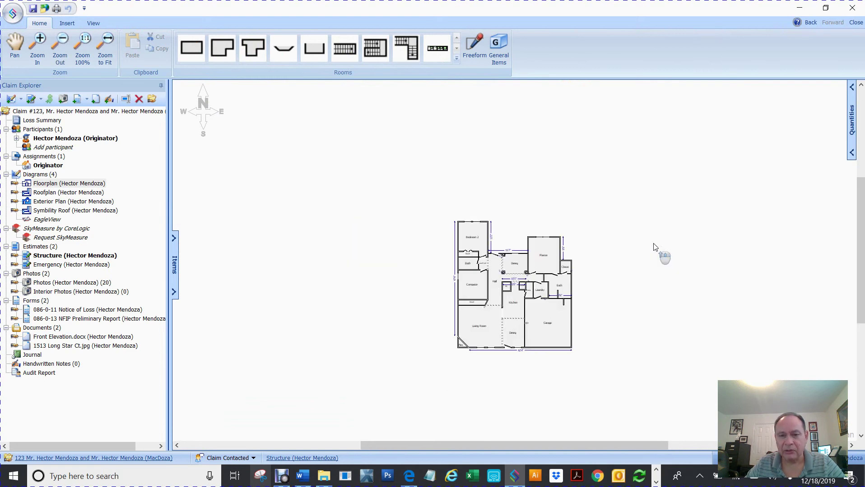
click(192, 46)
Draw a square room left of the floorplan and view its sloped ceiling's Type choices.
drag(302, 192, 380, 262)
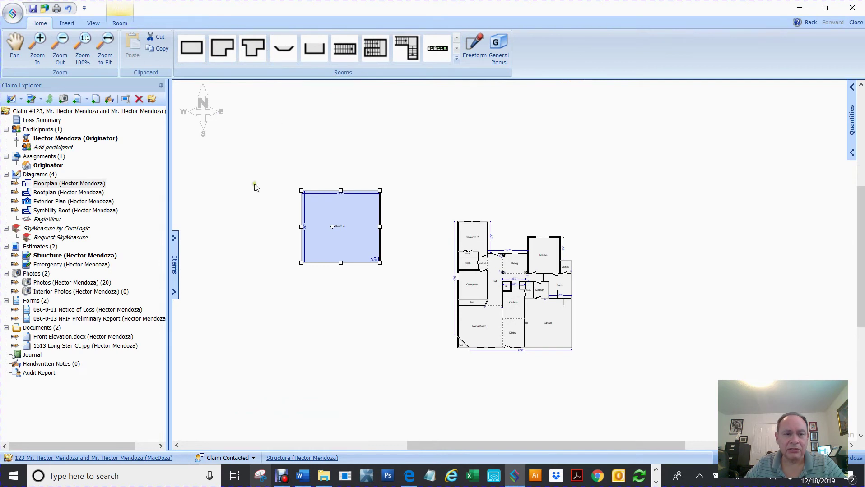
click(332, 212)
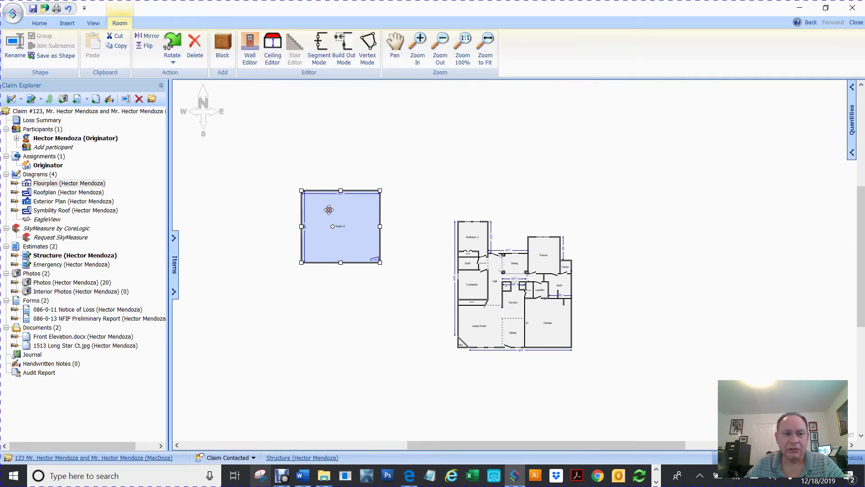
click(271, 49)
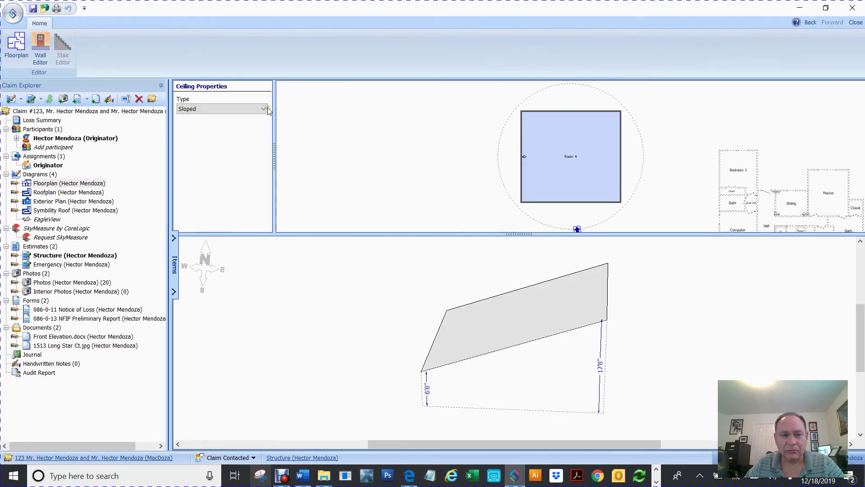
click(264, 109)
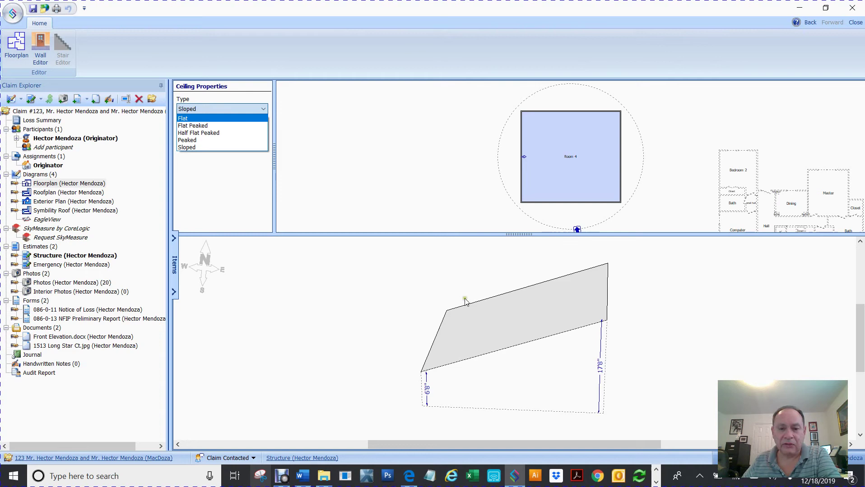
click(550, 345)
Set the right ceiling height to 12' and the left to 5', then 8'.
click(602, 372)
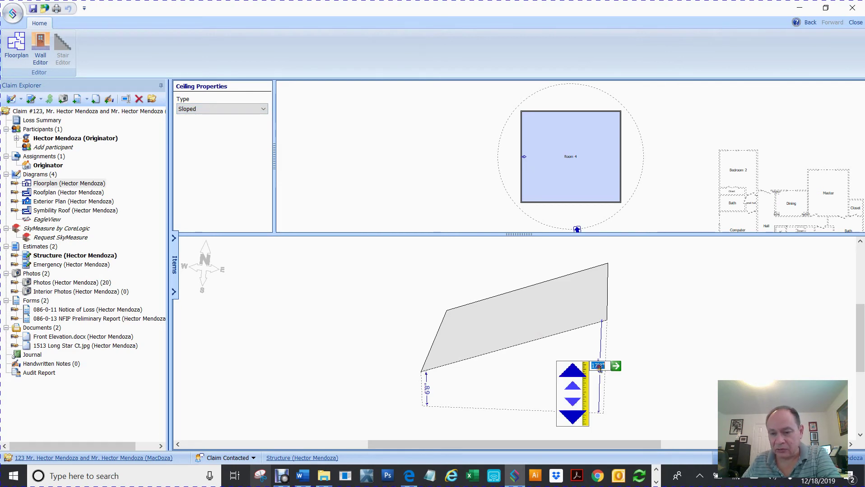
text(12)
key(Return)
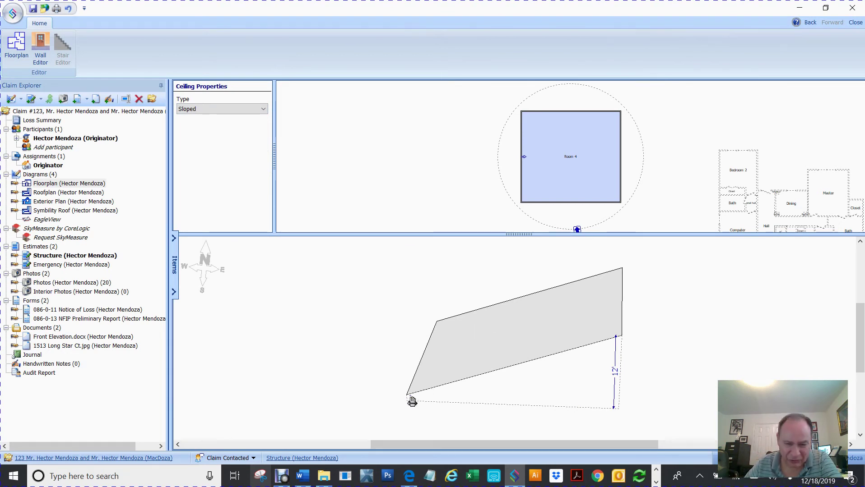
scroll(459, 379, up, 1)
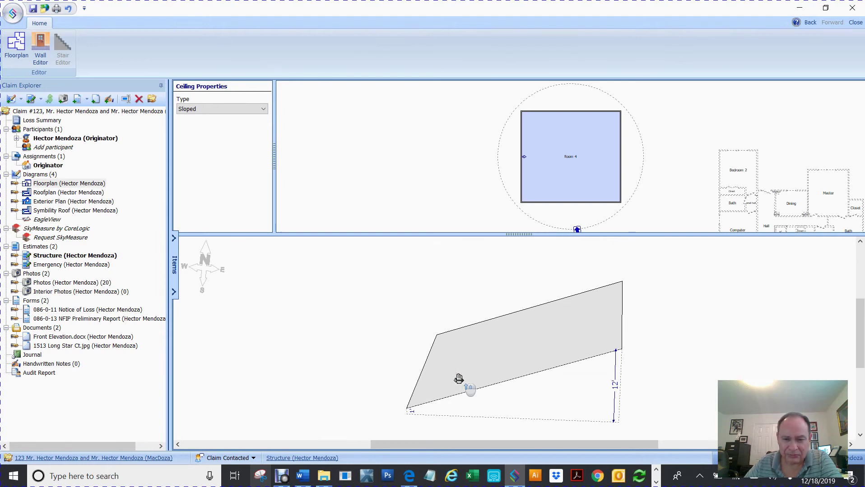
scroll(459, 379, down, 2)
click(410, 384)
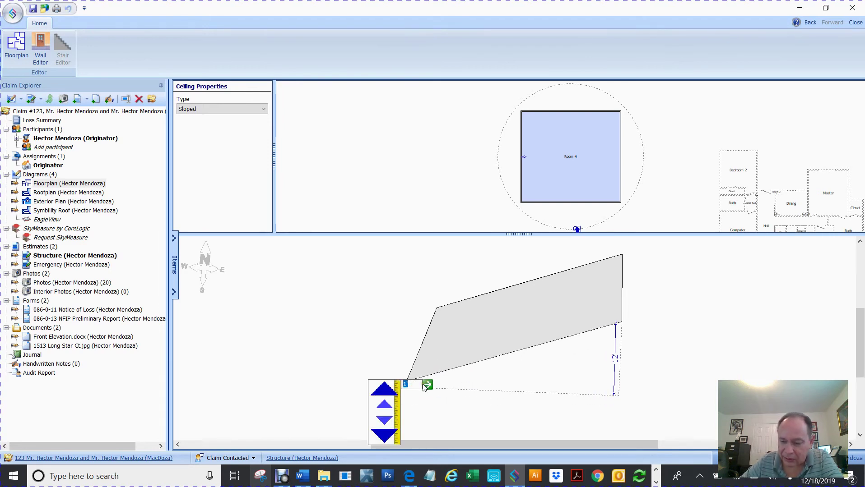
text(5)
click(425, 386)
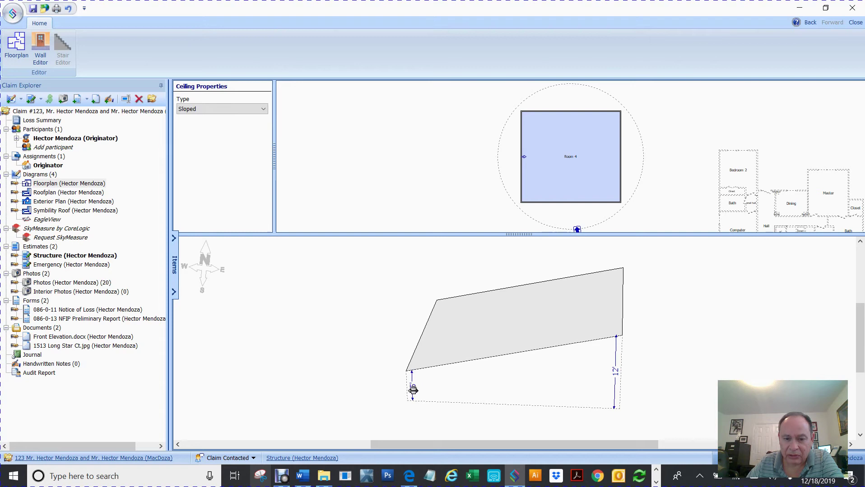
click(413, 390)
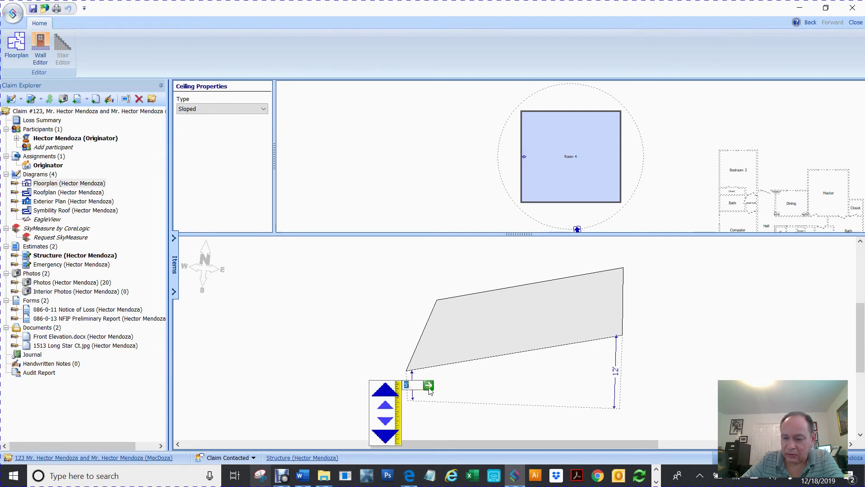
text(8)
click(428, 386)
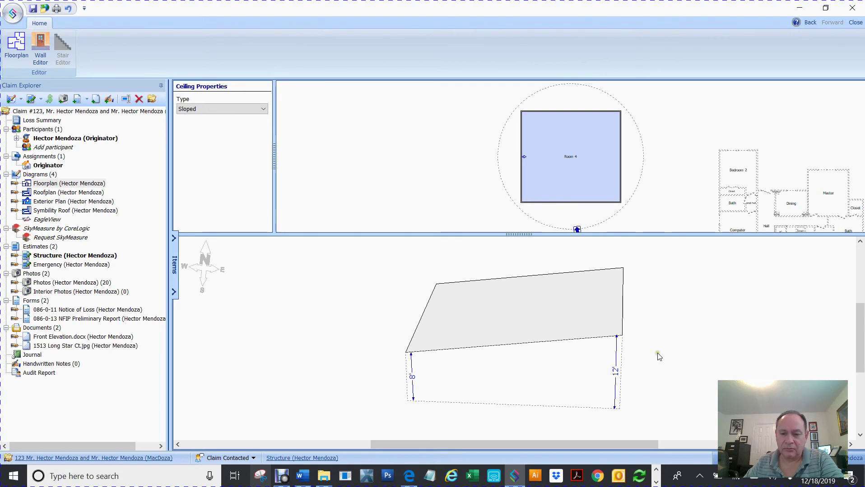
Set the right height to 14' and left to 8', then switch the ceiling Type to Flat.
click(615, 372)
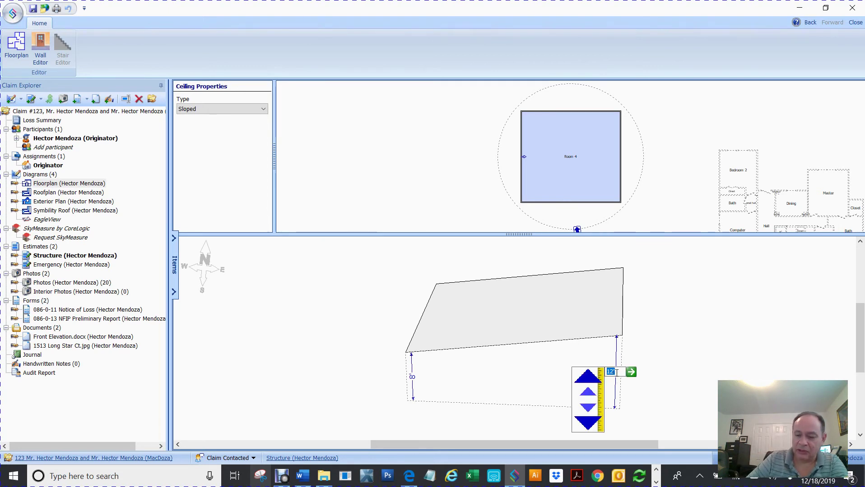
text(14)
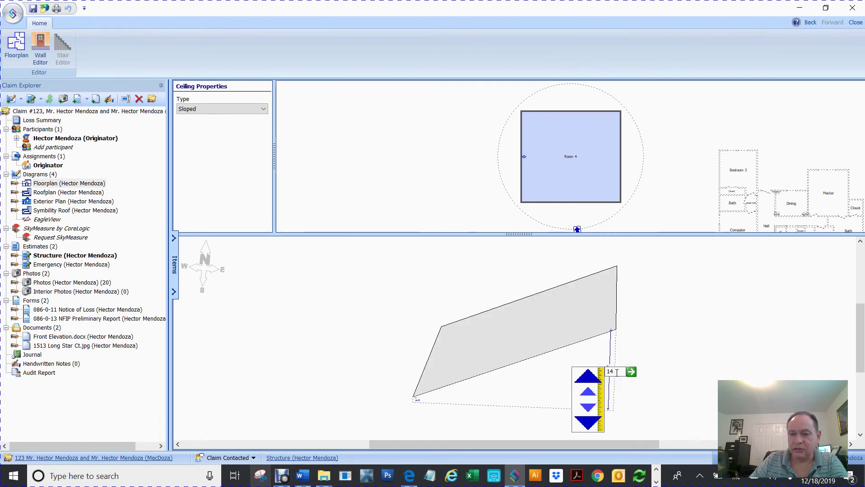
key(Return)
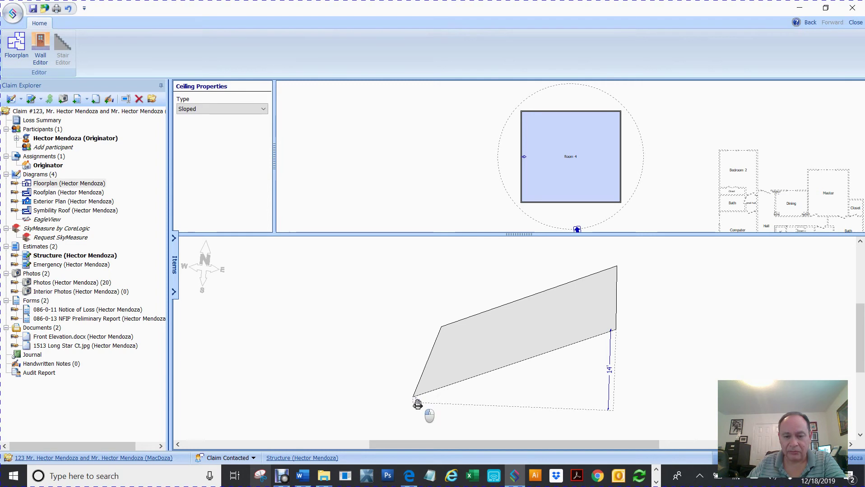
click(416, 402)
text(8)
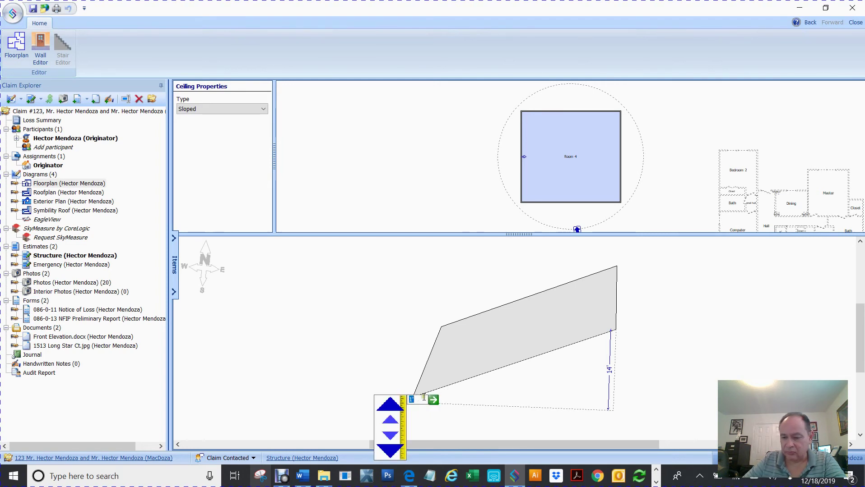
key(Return)
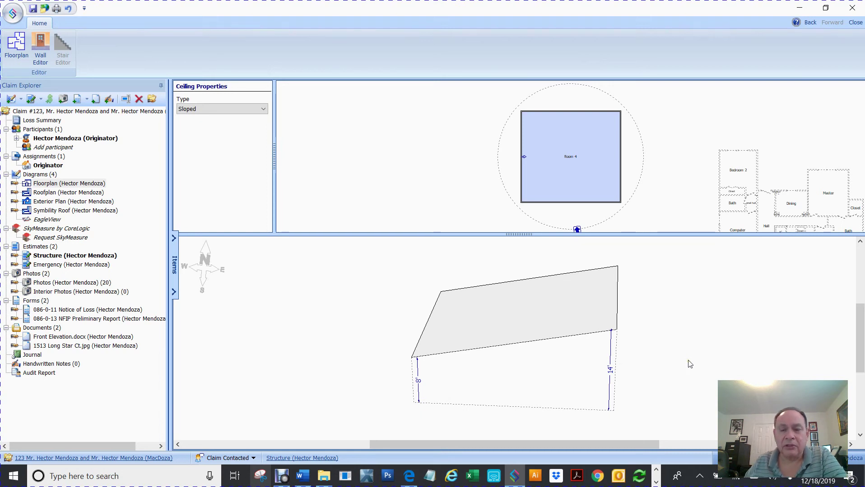
click(262, 111)
click(242, 118)
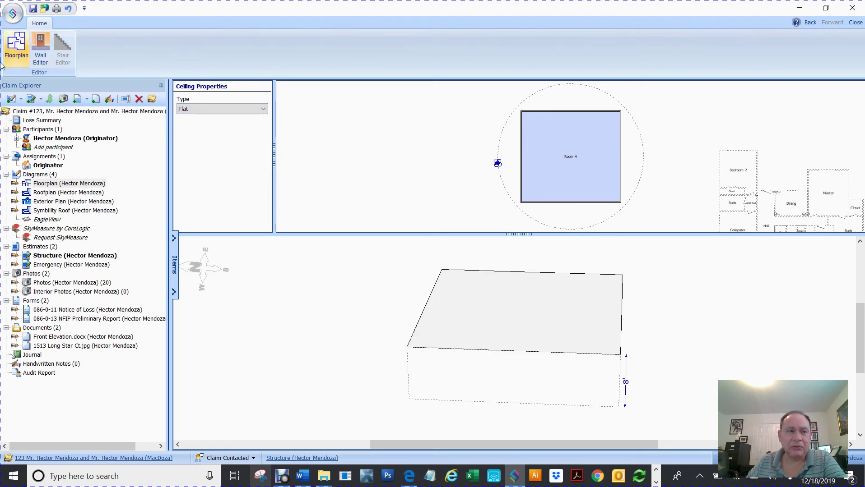
Leave the Ceiling Editor and delete the square test room (Room 4) from the floorplan.
click(13, 49)
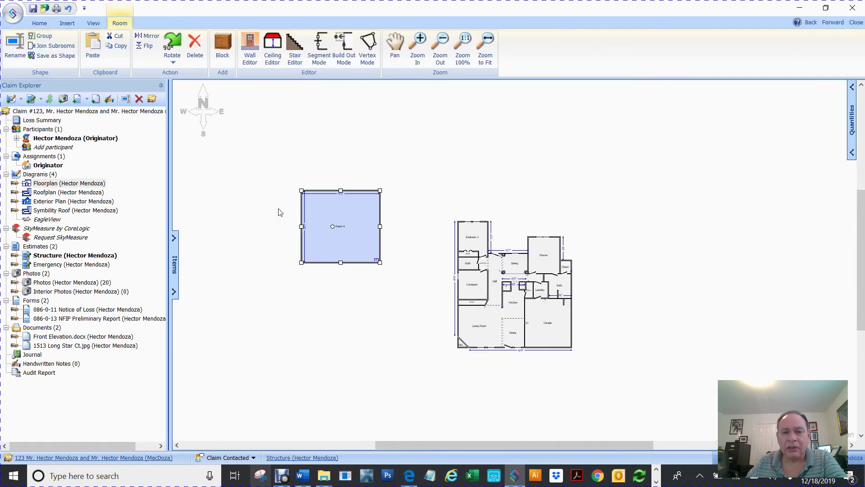
drag(276, 166, 391, 286)
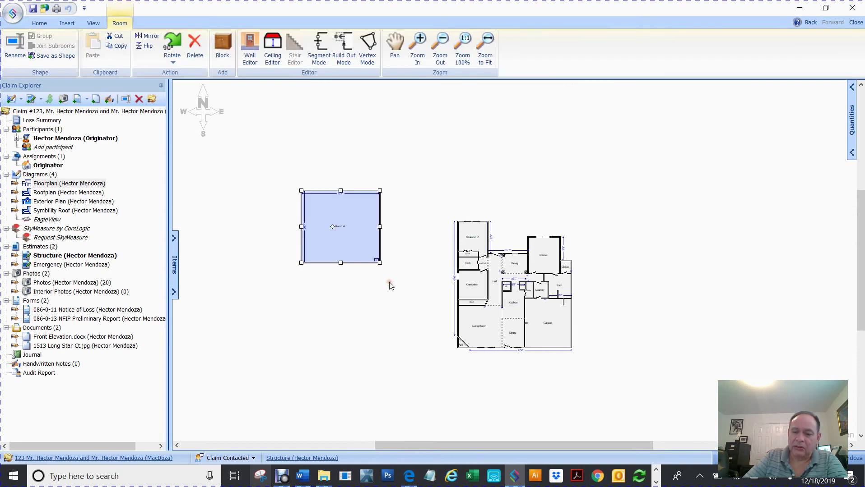
key(Delete)
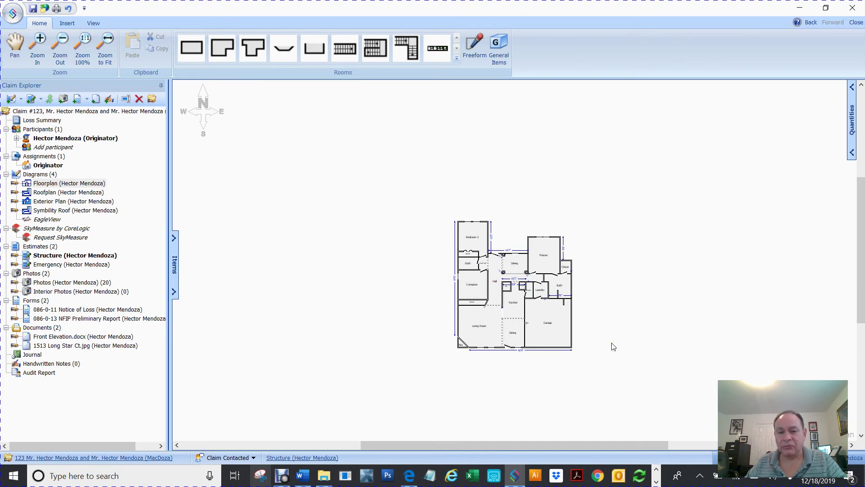
scroll(612, 346, down, 2)
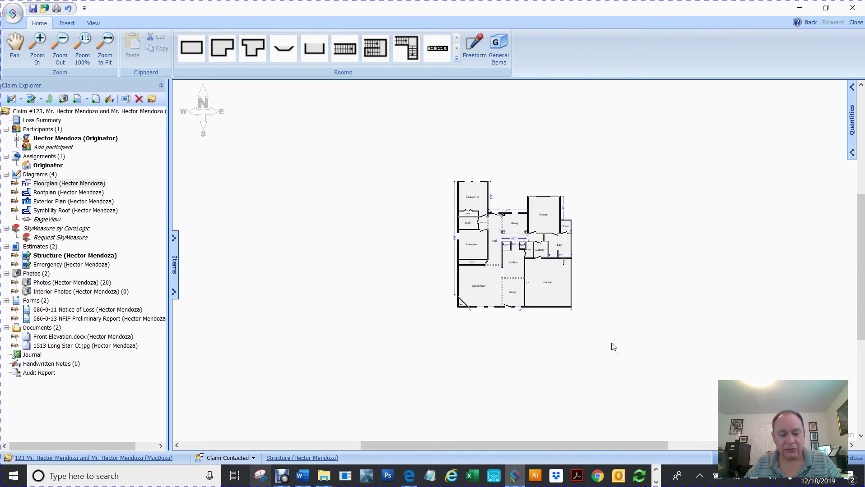
scroll(613, 347, up, 3)
scroll(613, 347, down, 1)
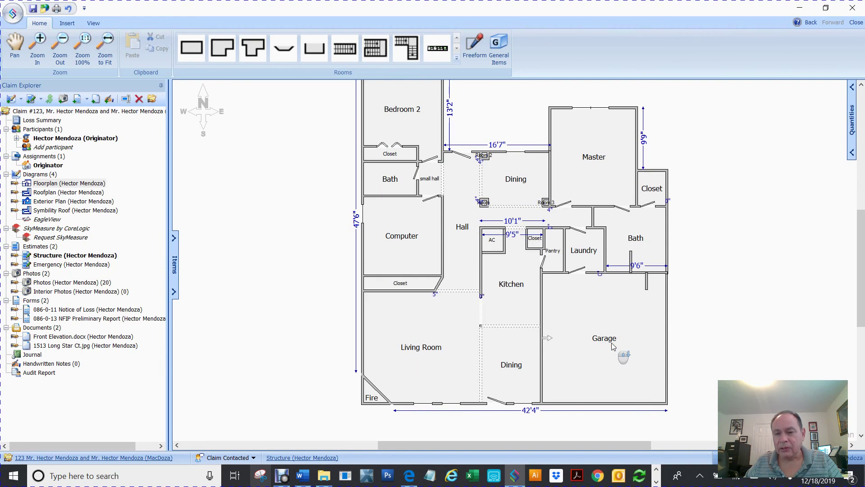
scroll(612, 346, down, 1)
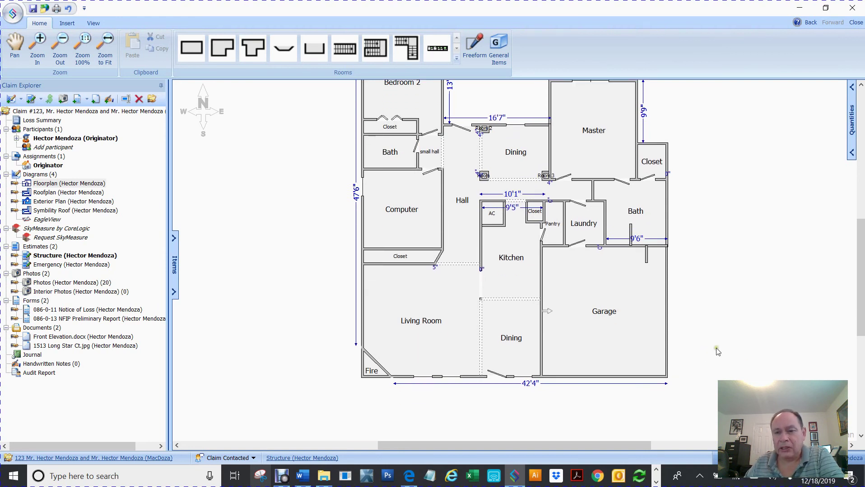
drag(698, 399, 542, 204)
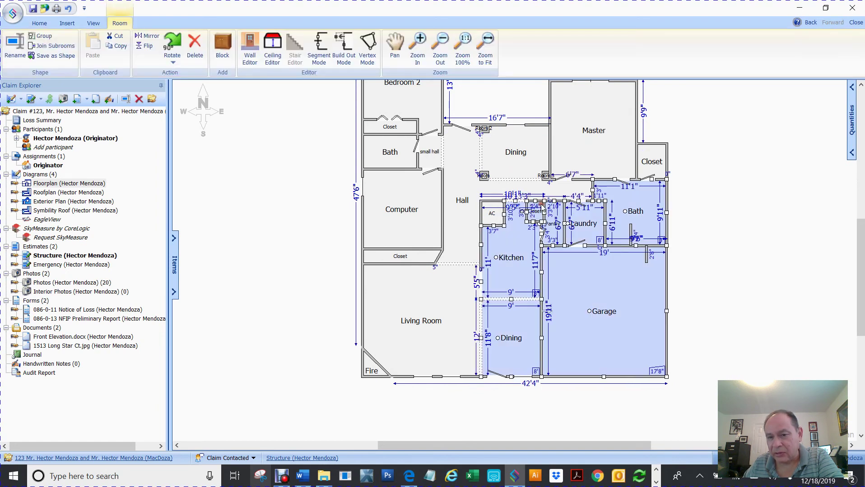
click(273, 43)
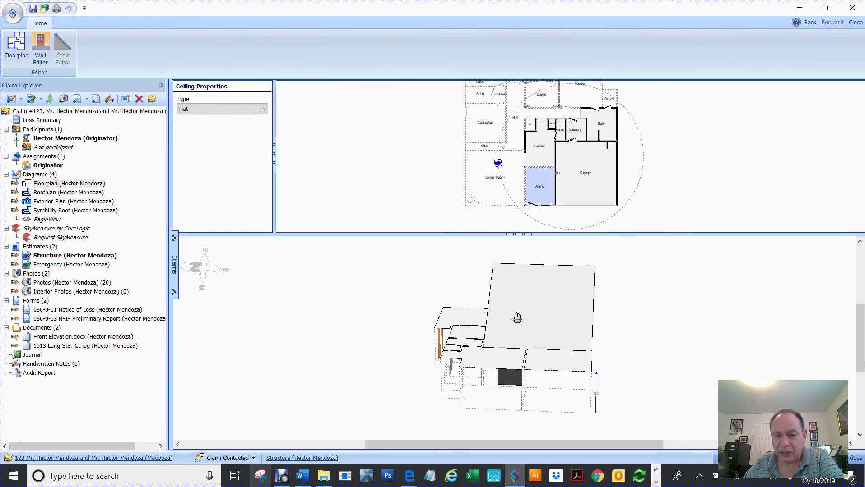
mouse_move(564, 349)
mouse_down()
mouse_move(465, 298)
mouse_move(503, 302)
mouse_up()
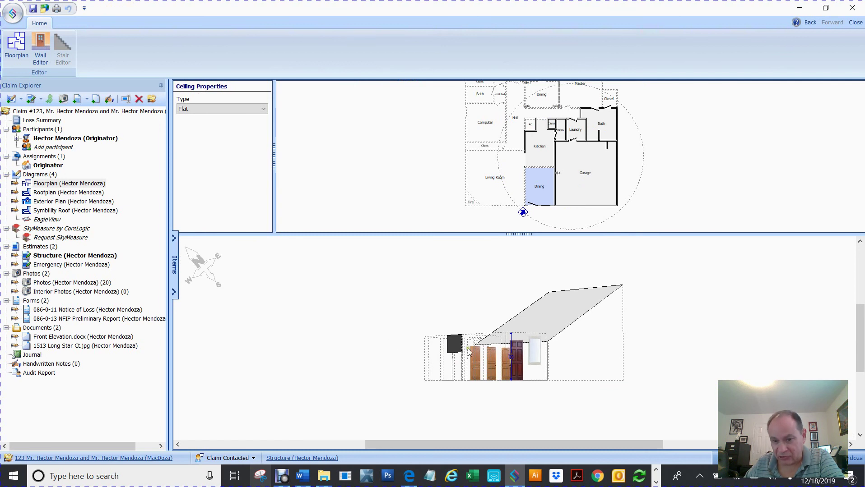
mouse_move(462, 356)
mouse_down()
mouse_move(581, 390)
mouse_move(591, 389)
mouse_move(598, 363)
mouse_up()
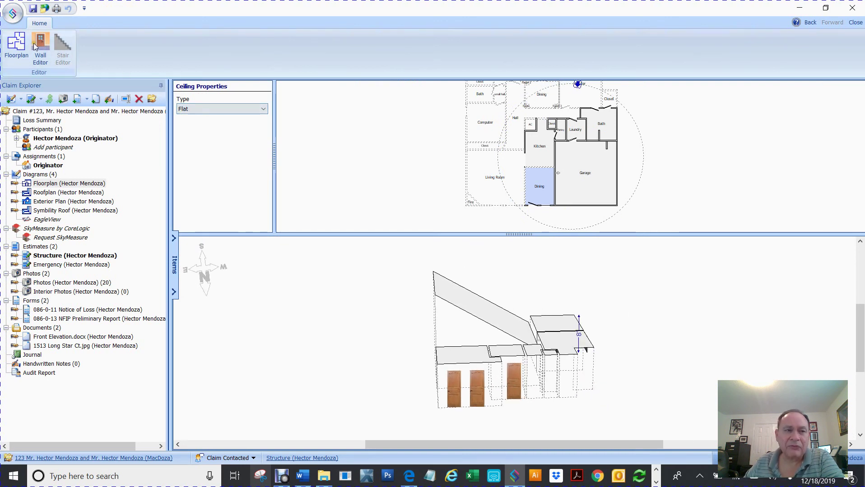
click(14, 40)
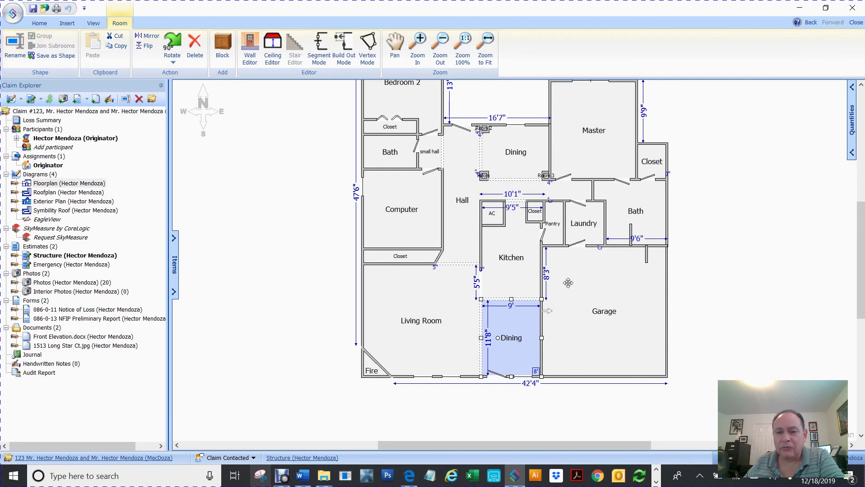
double_click(597, 330)
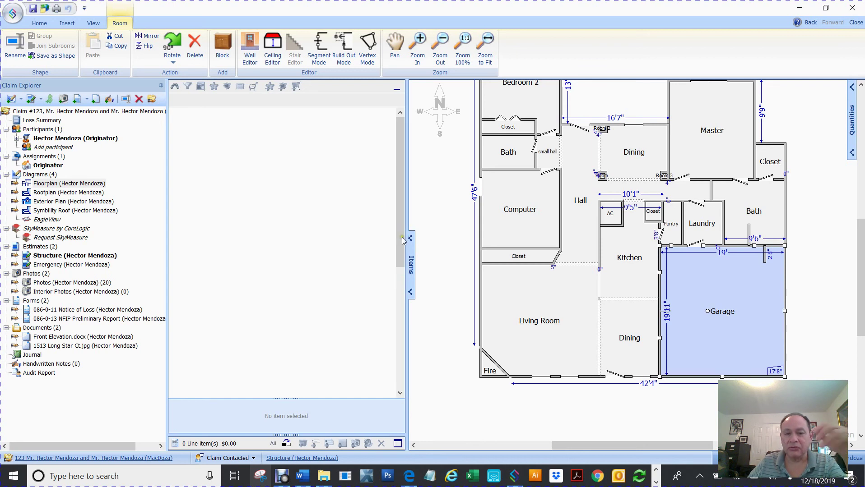
click(411, 242)
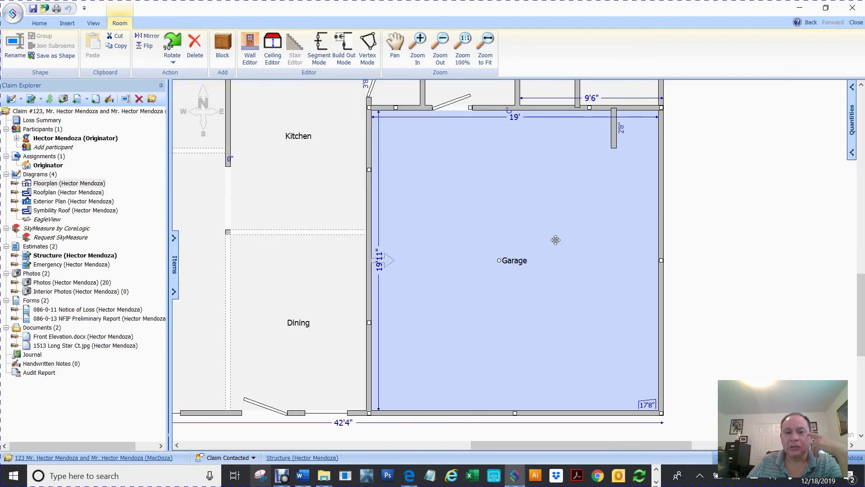
Change the Garage ceiling type from Sloped to Flat, then return to the floor plan.
click(272, 47)
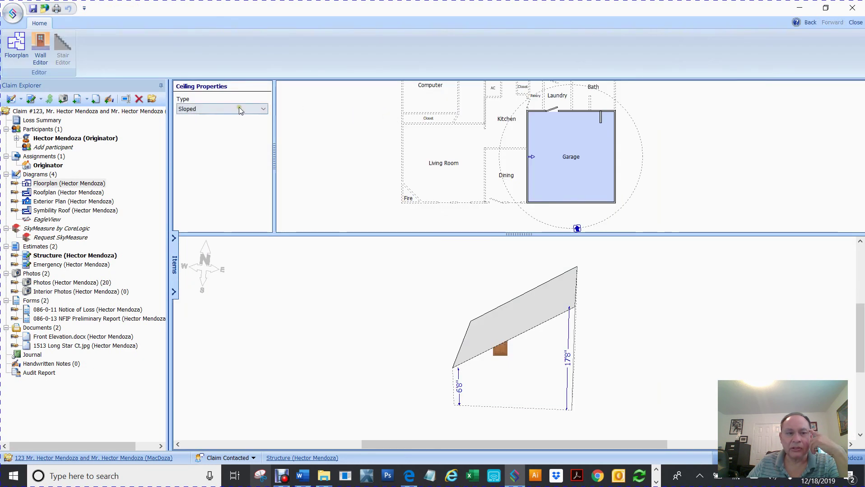
click(239, 108)
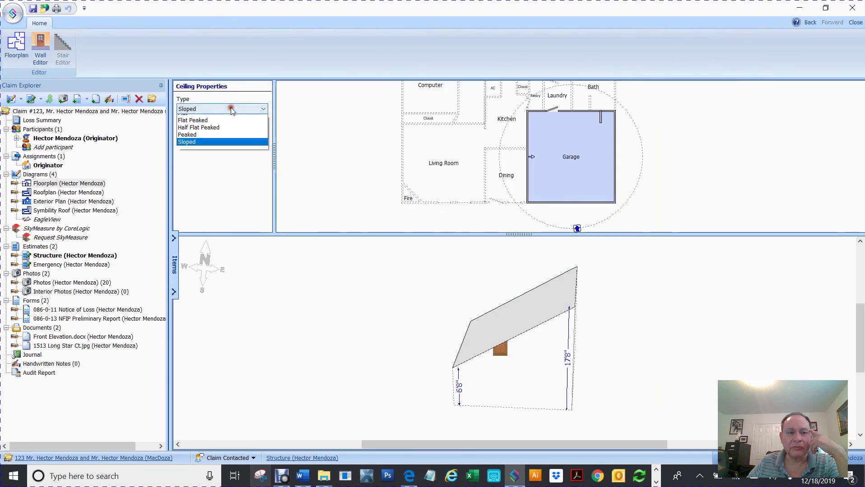
click(189, 119)
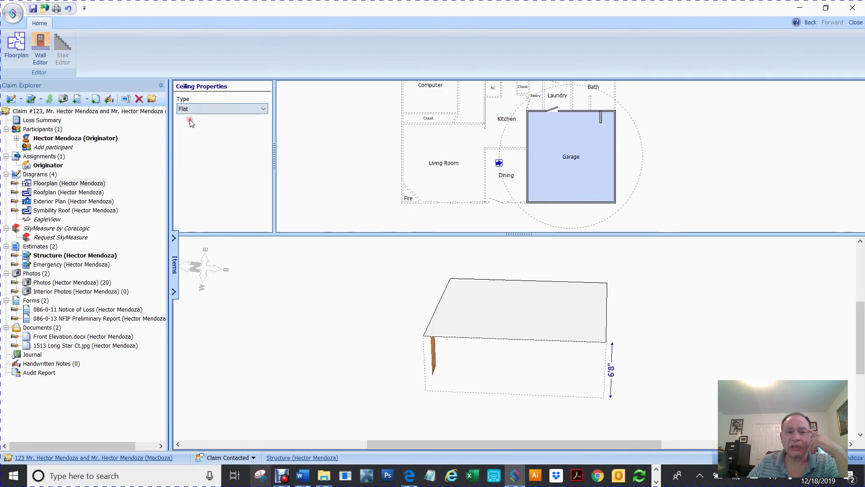
click(16, 45)
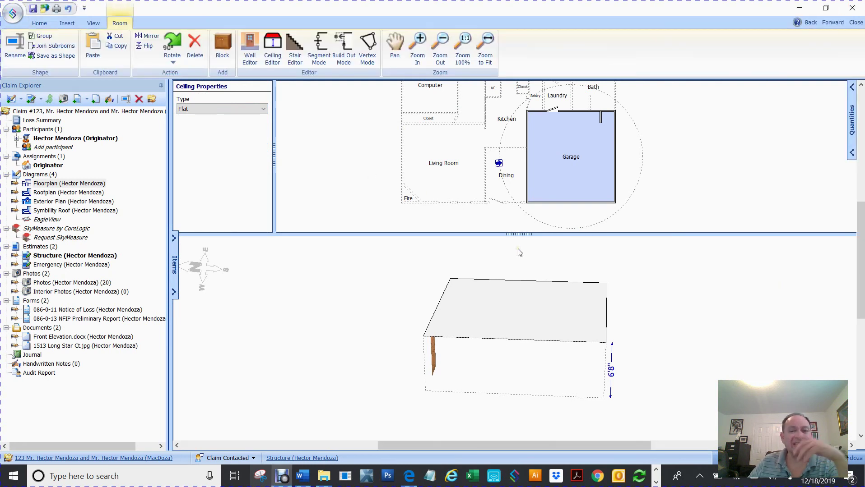
Select every room and view the whole house's ceilings in 3D from a front elevation.
scroll(517, 249, down, 2)
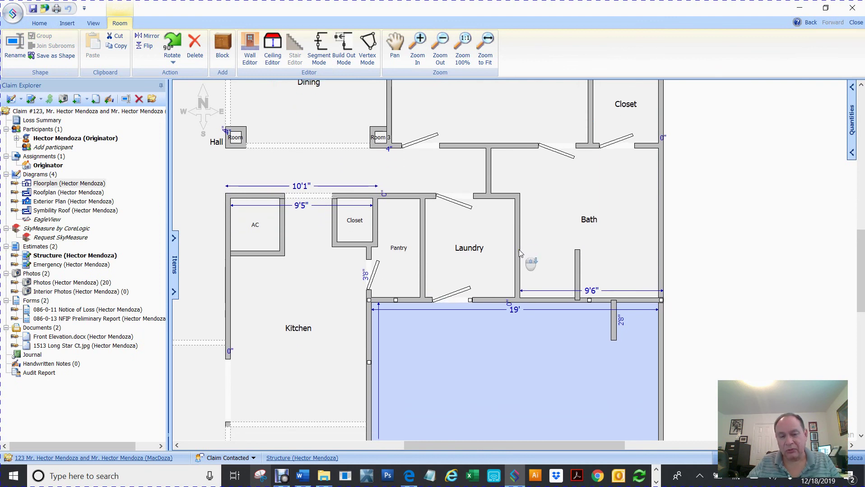
scroll(519, 251, down, 3)
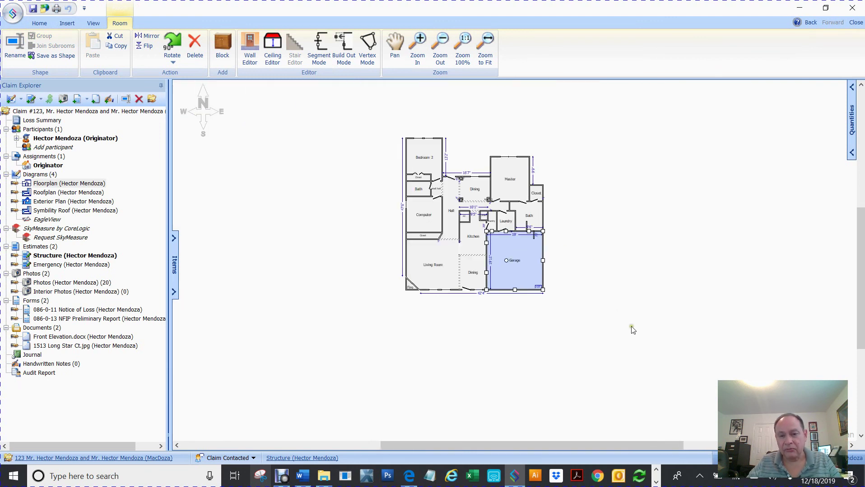
drag(634, 347, 350, 118)
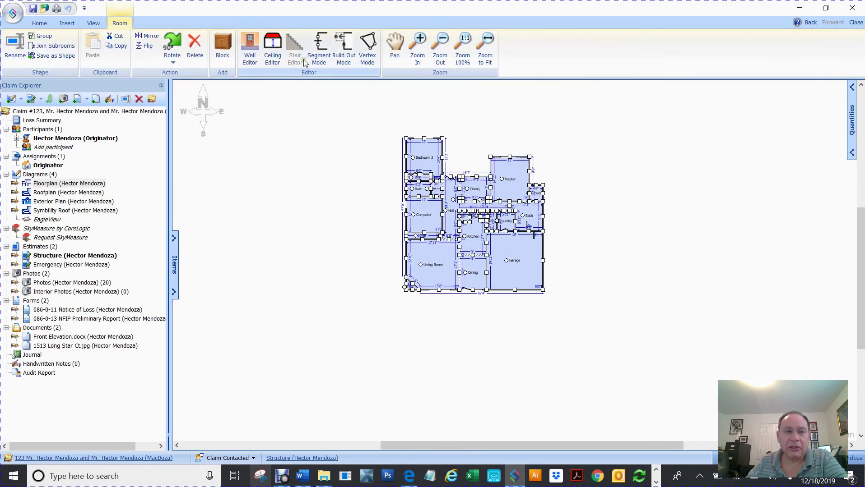
click(277, 49)
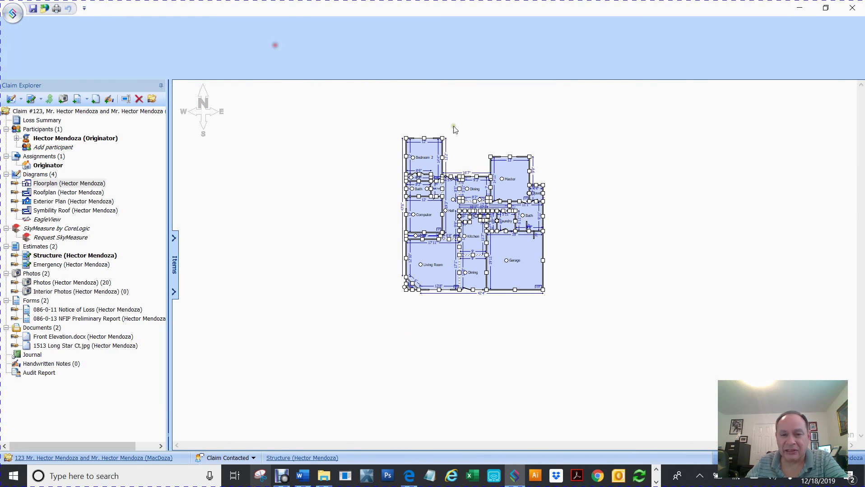
drag(565, 342, 546, 342)
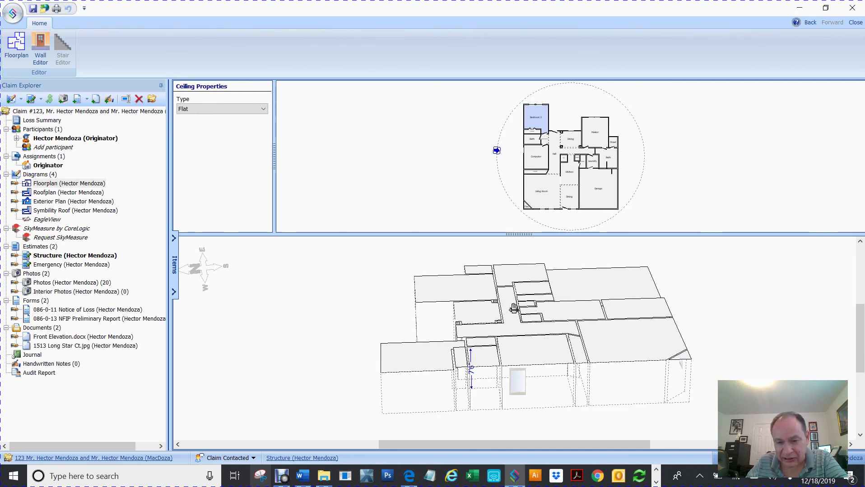
scroll(494, 334, up, 1)
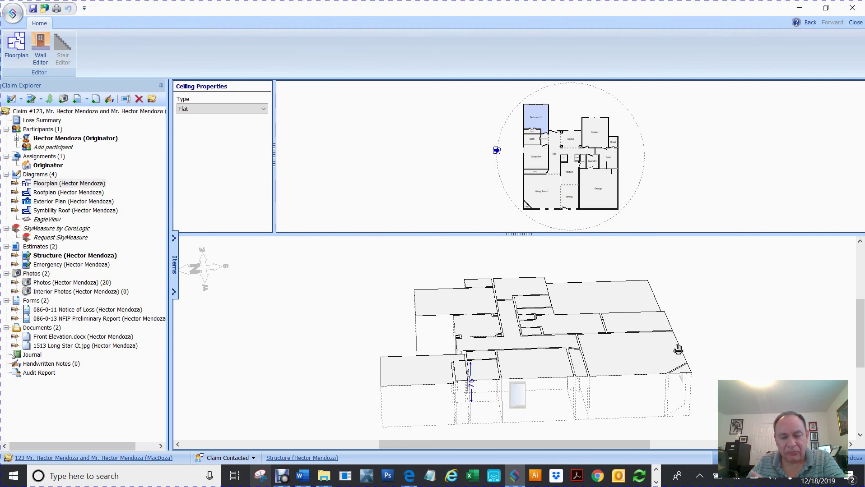
mouse_move(486, 362)
mouse_down()
mouse_move(667, 307)
mouse_move(664, 351)
mouse_move(564, 381)
mouse_move(451, 351)
mouse_move(455, 289)
mouse_move(429, 280)
mouse_move(537, 332)
mouse_up()
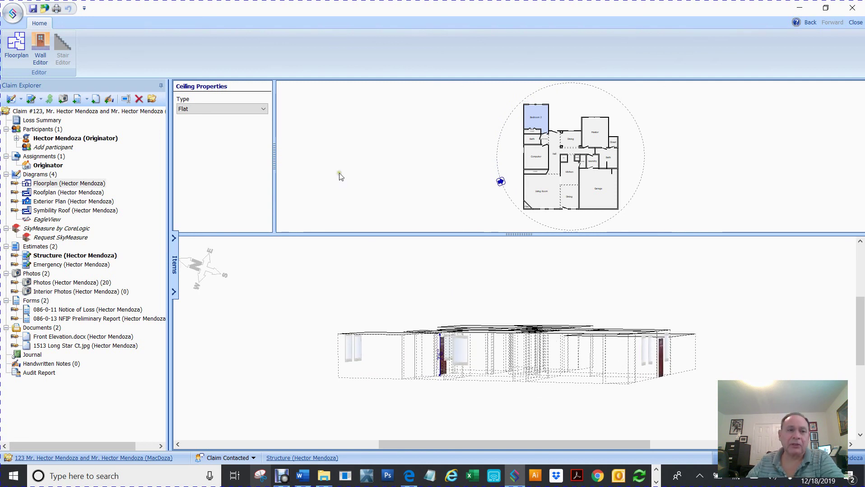
Return to the floor plan with no rooms selected and bring the Word contact-info document forward.
click(12, 39)
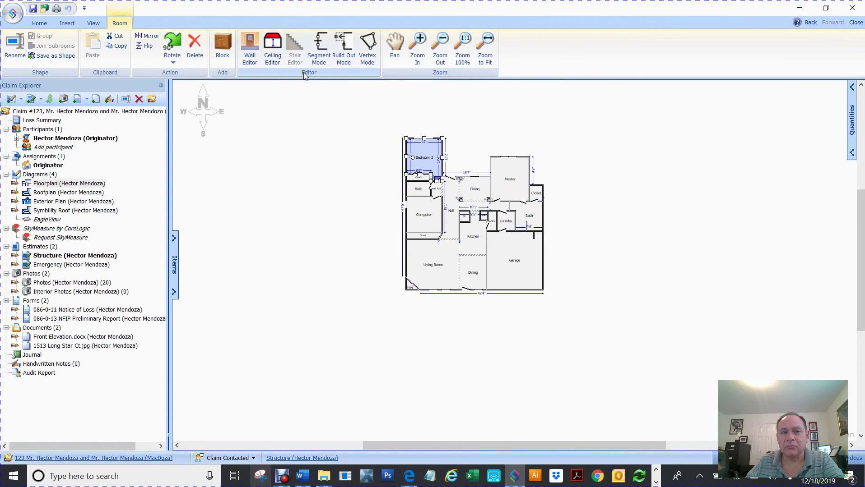
click(646, 270)
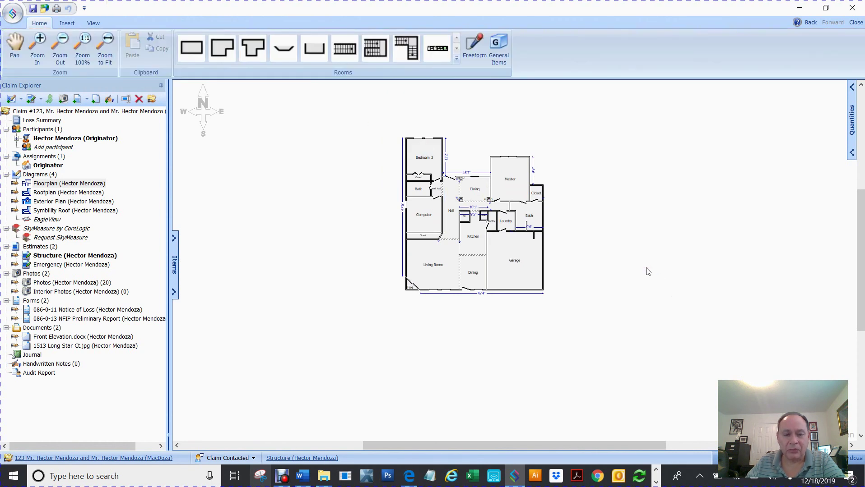
click(304, 477)
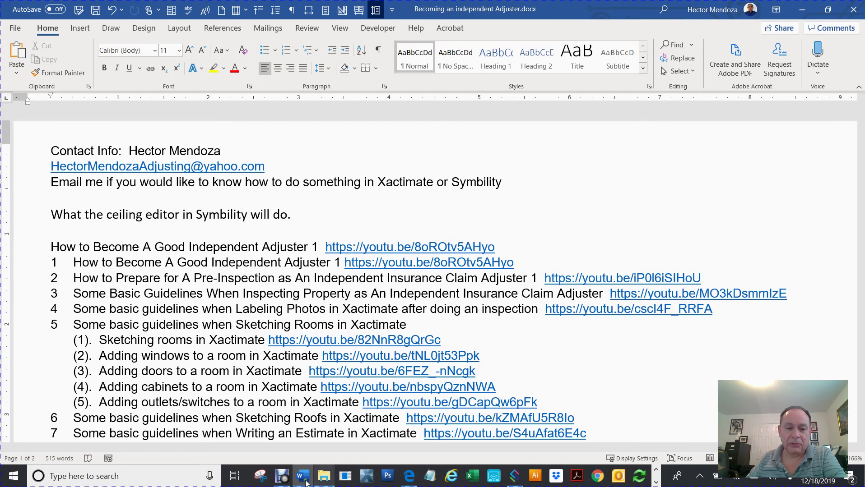
Switch between the Word contact-info document and the Debut recorder, ending on Debut.
click(281, 477)
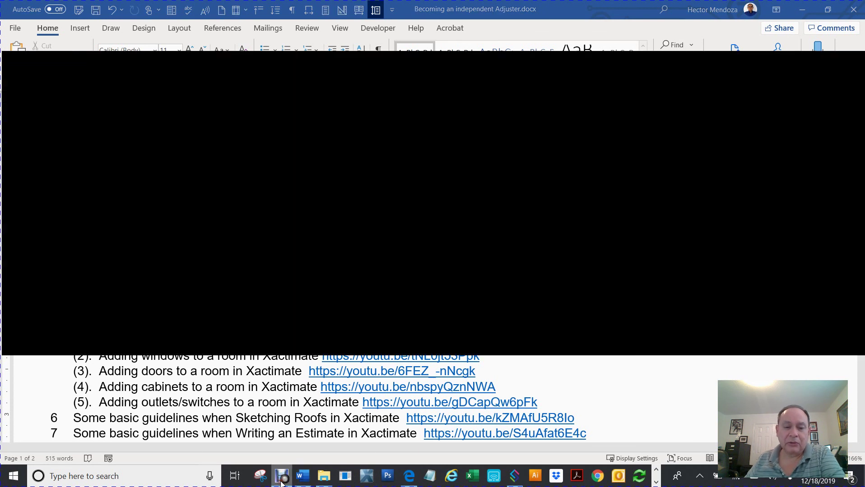
click(312, 481)
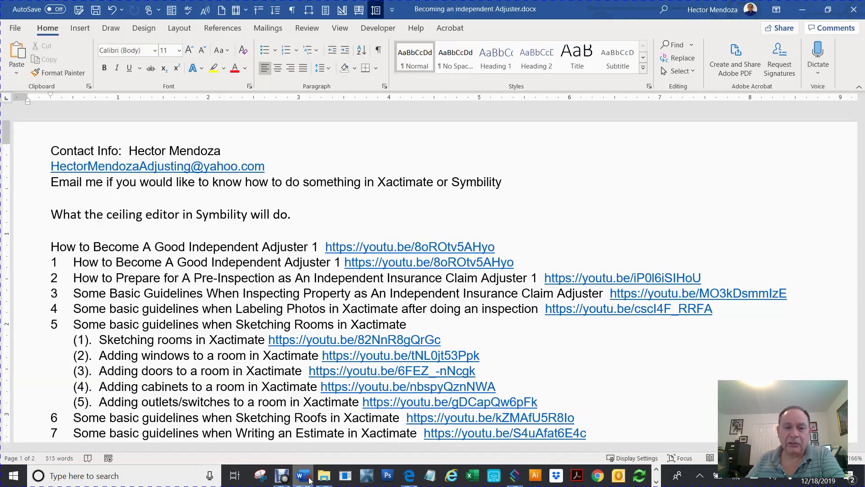
click(282, 477)
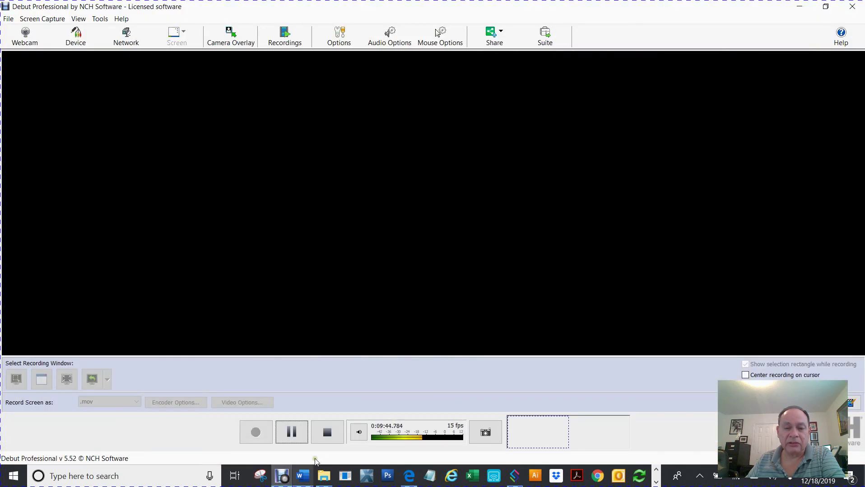